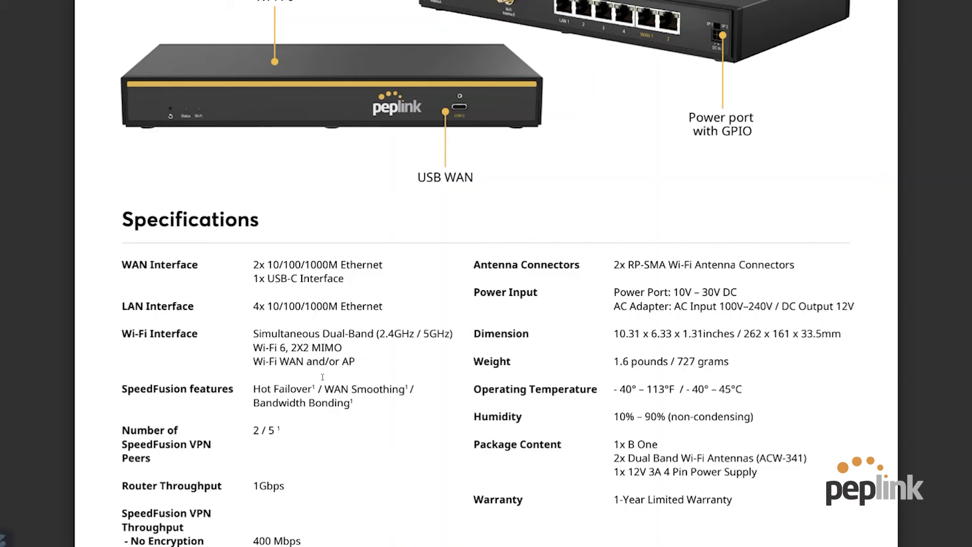
Scroll the B One datasheet down to page 2, showing Ordering Information and Featured Add-on.
scroll(313, 417, down, 2)
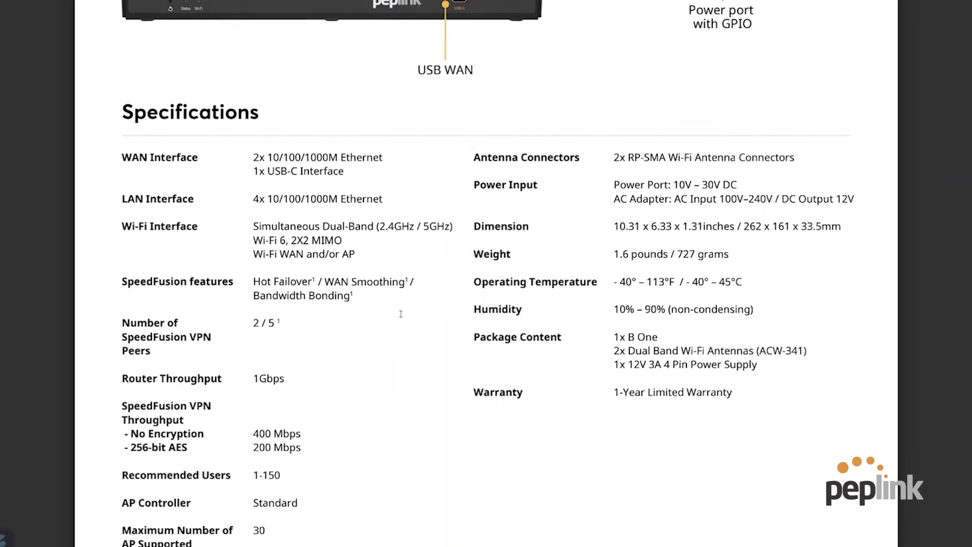
scroll(329, 302, down, 2)
scroll(278, 510, down, 3)
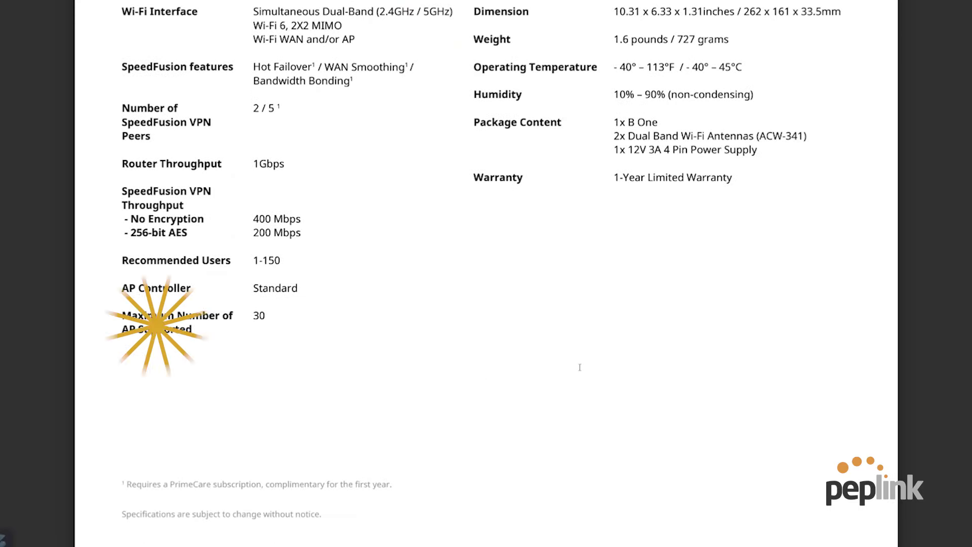
scroll(579, 367, up, 3)
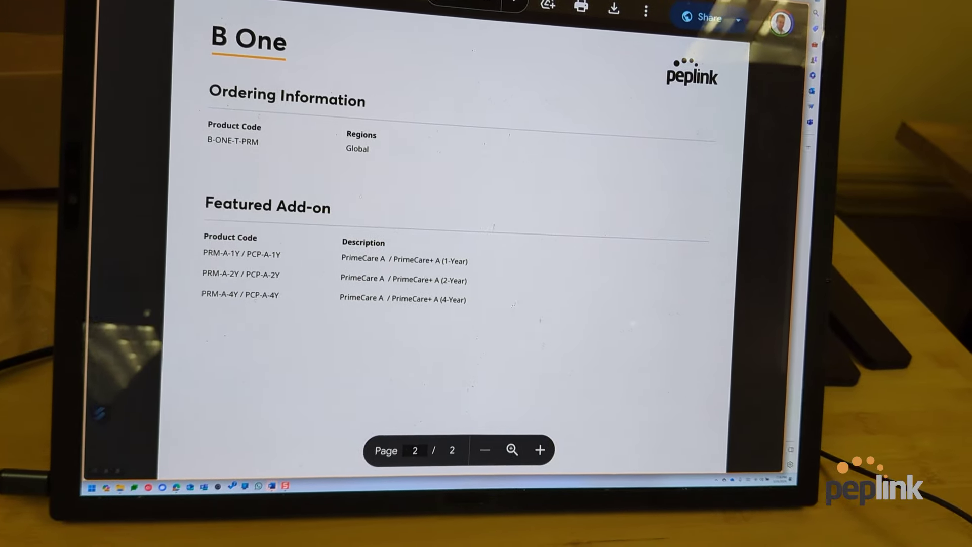
Search Windows for 'cmd' to launch Command Prompt and look up the default gateway.
scroll(482, 236, up, 7)
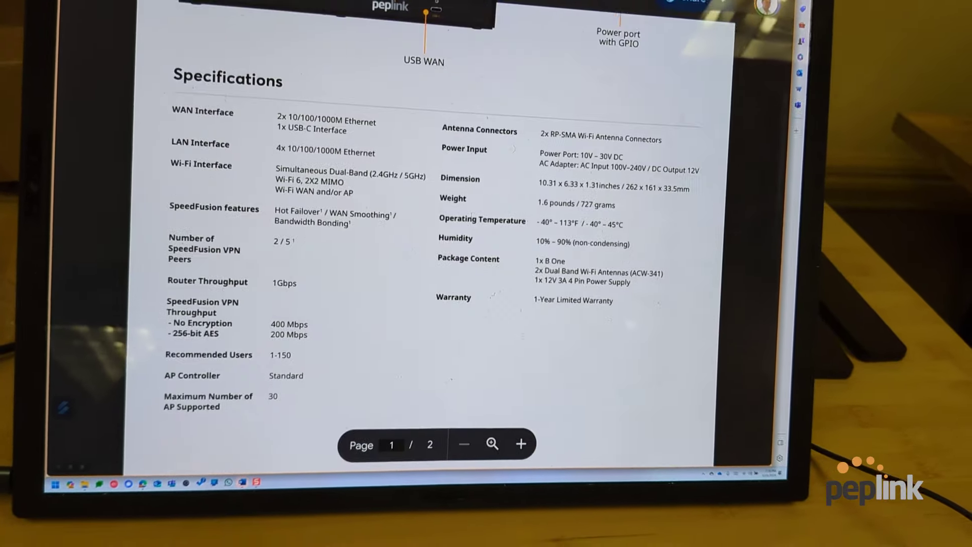
scroll(485, 215, up, 3)
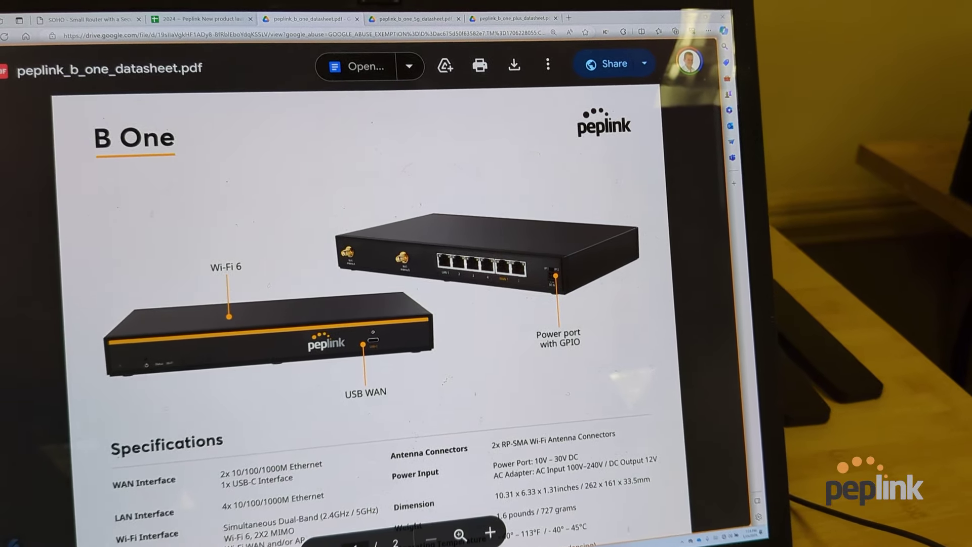
key(super)
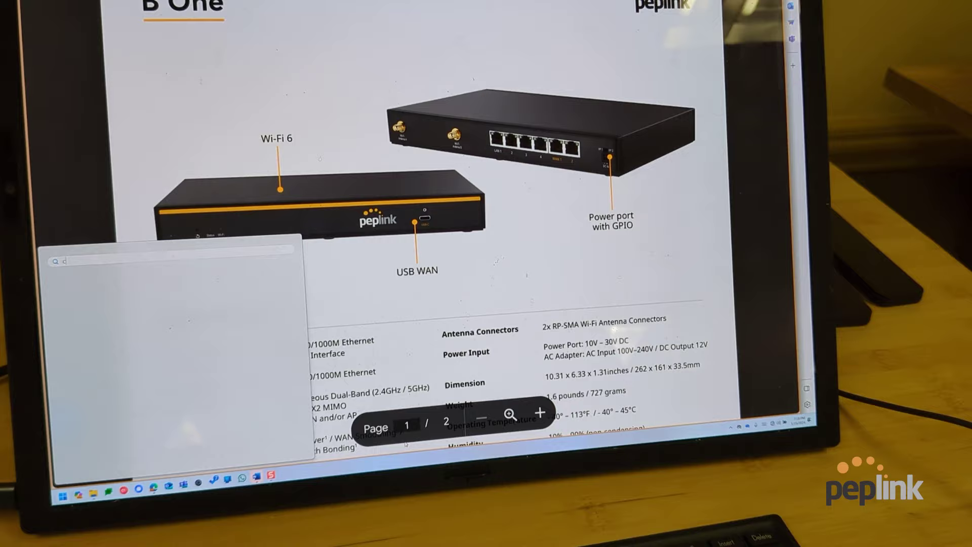
text(cmd)
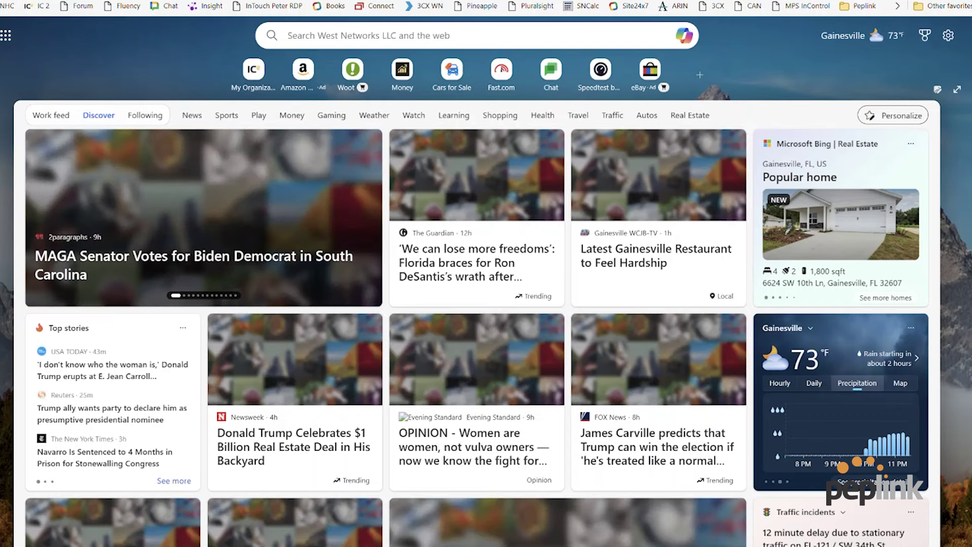
Load 192.168.50.1 in Edge and expand the certificate warning's Advanced options.
text(192.)
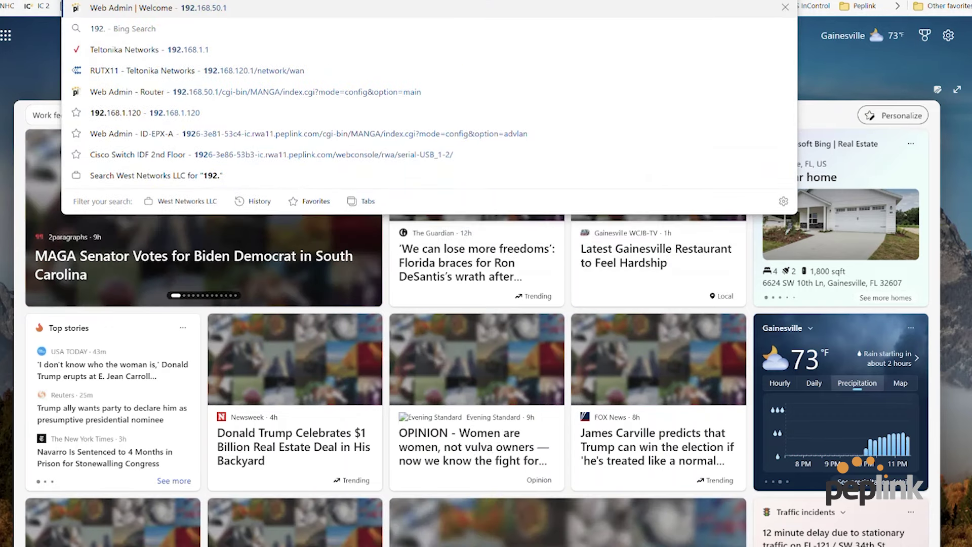
text(168.)
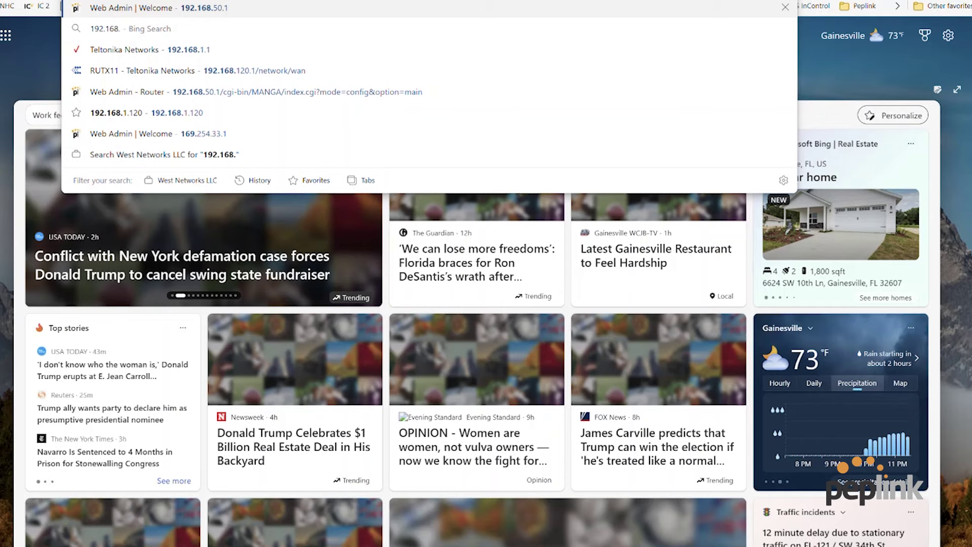
text(50.1)
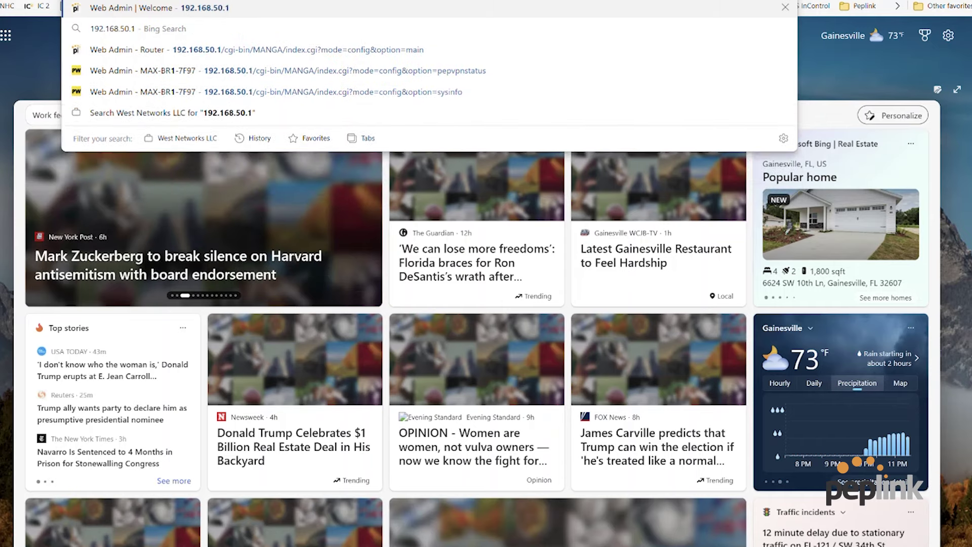
key(Return)
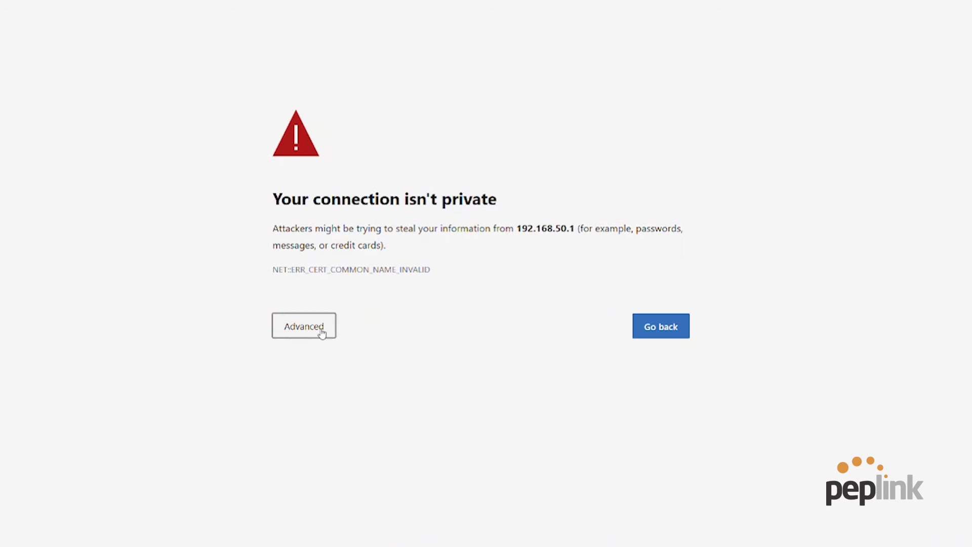
click(346, 281)
Continue to the router's login page and sign in with the default admin credentials.
click(363, 435)
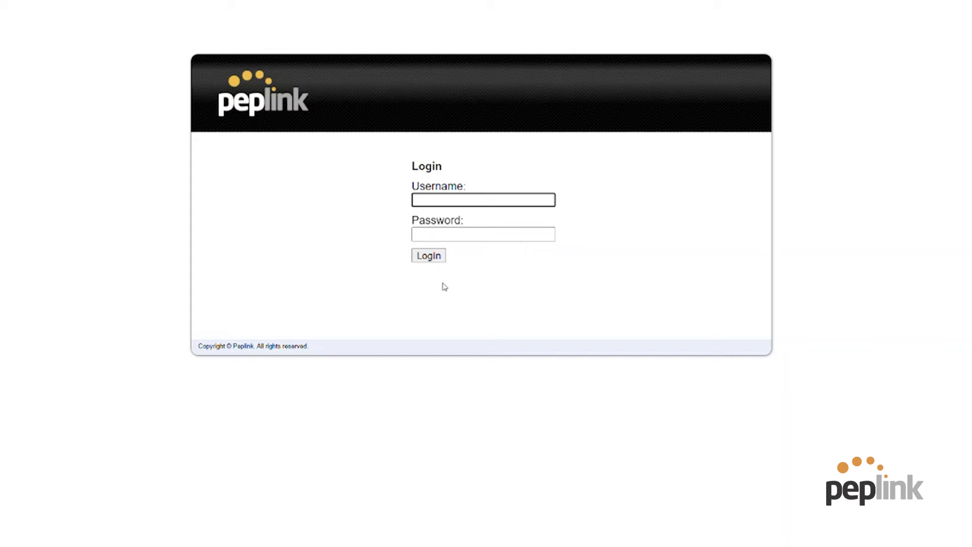
text(admin)
key(Tab)
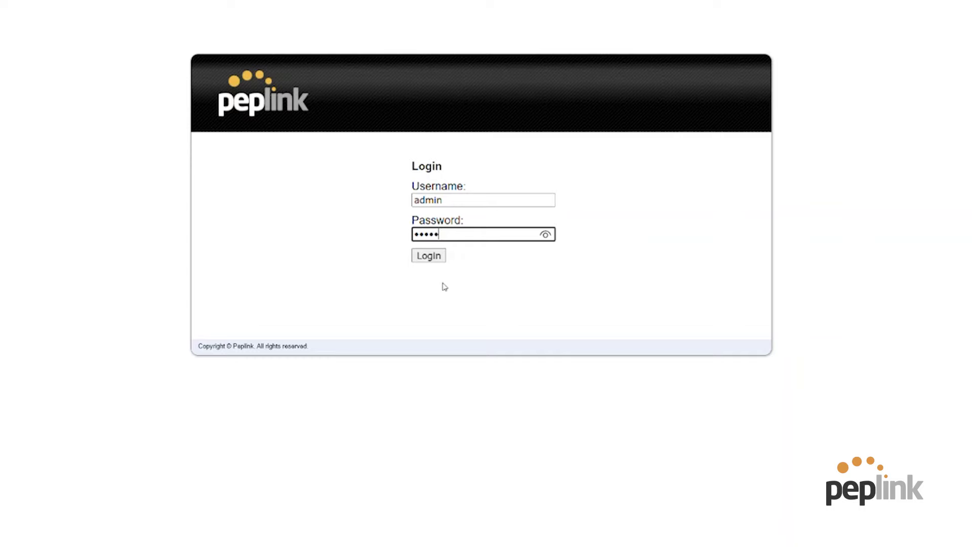
text(admin)
key(Return)
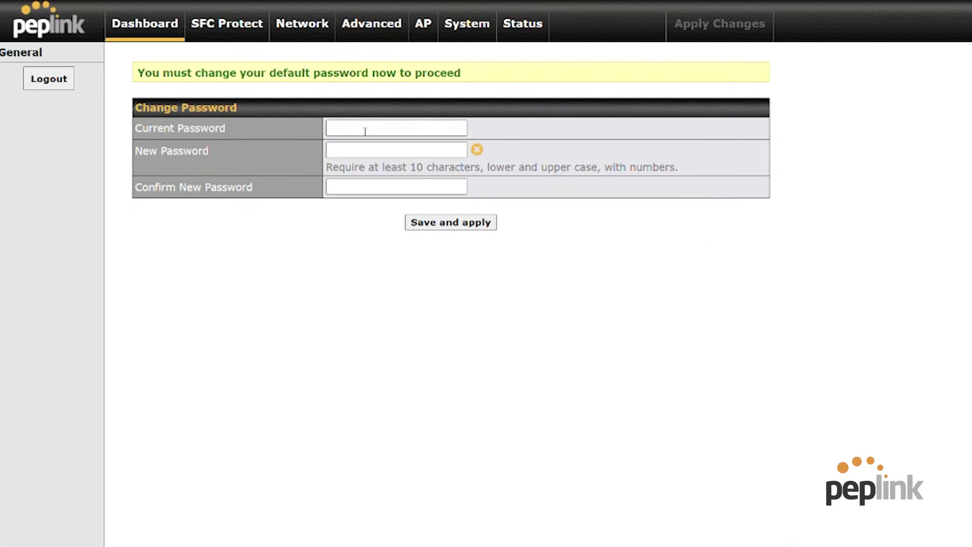
Change the admin password by filling in current, new and confirm fields, then save and apply.
click(374, 132)
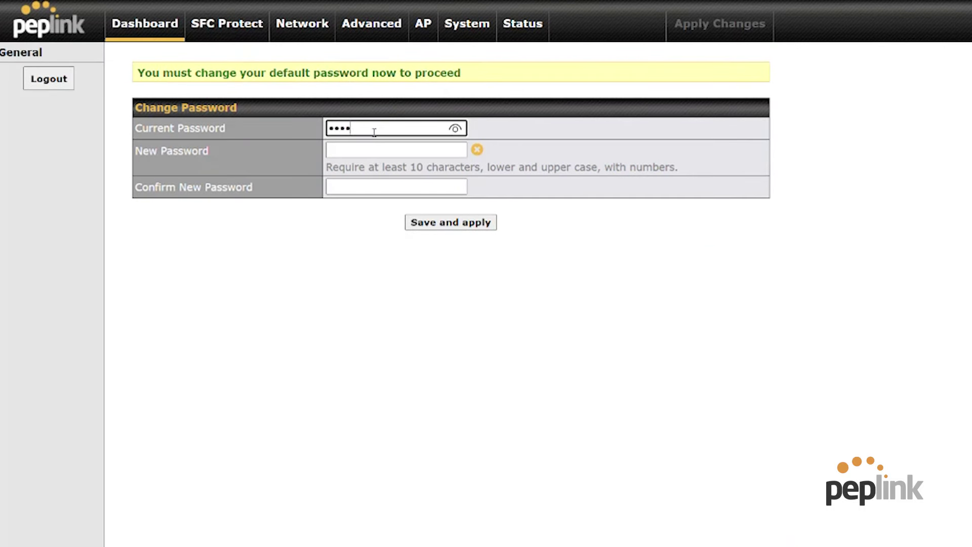
key(Tab)
text(P)
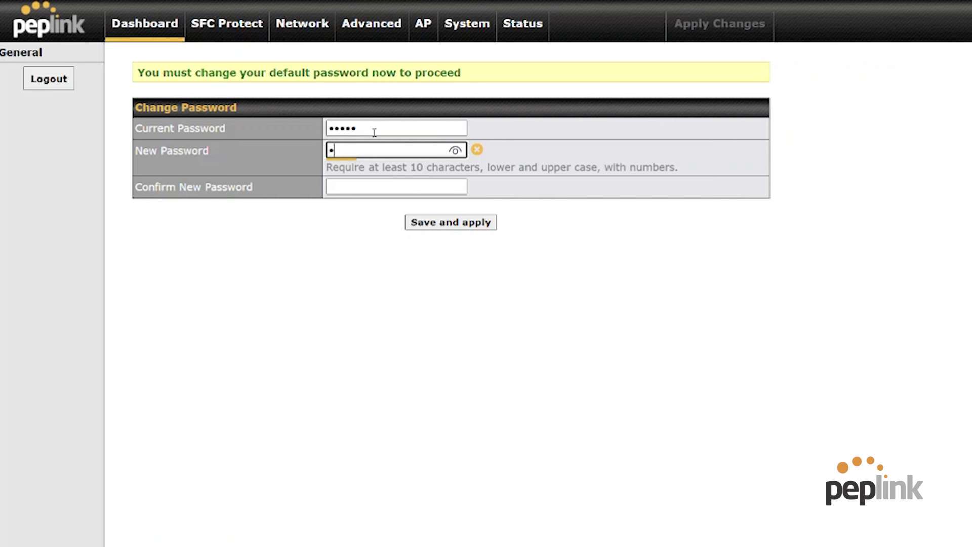
text(epli)
key(Tab)
text(Peplink123)
click(453, 224)
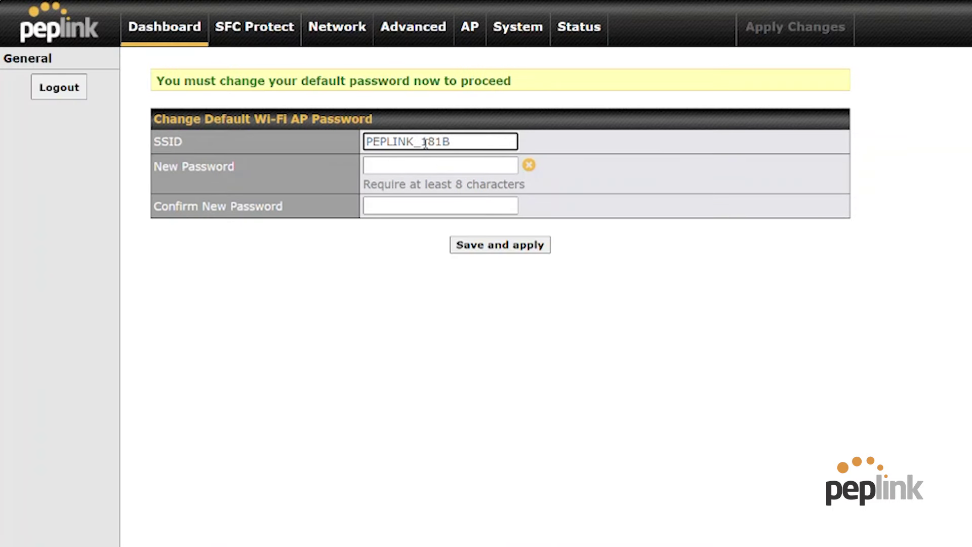
Rename the SSID to 'Peplink B One', set and confirm its Wi-Fi password, and save.
text(Peplink B One)
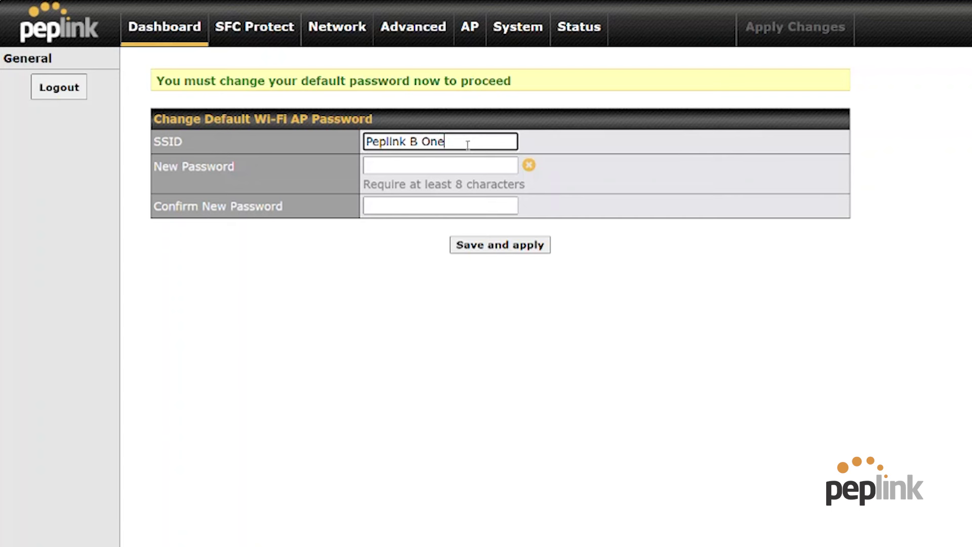
click(477, 166)
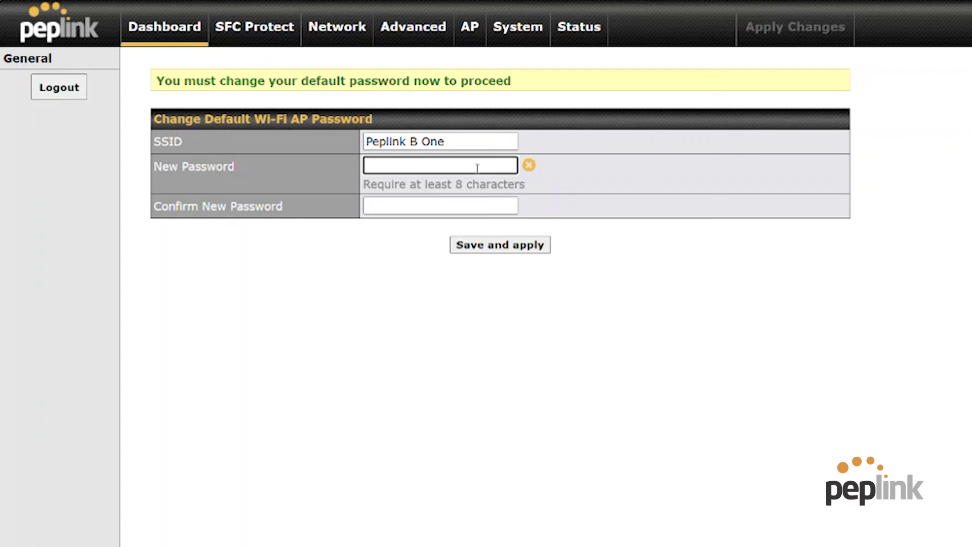
text(••••••••••)
key(Tab)
text(•)
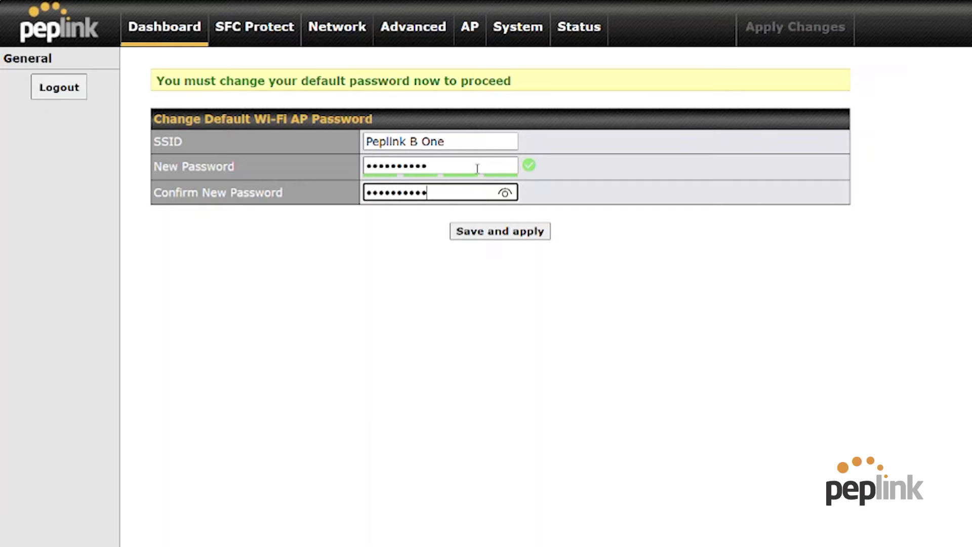
click(521, 235)
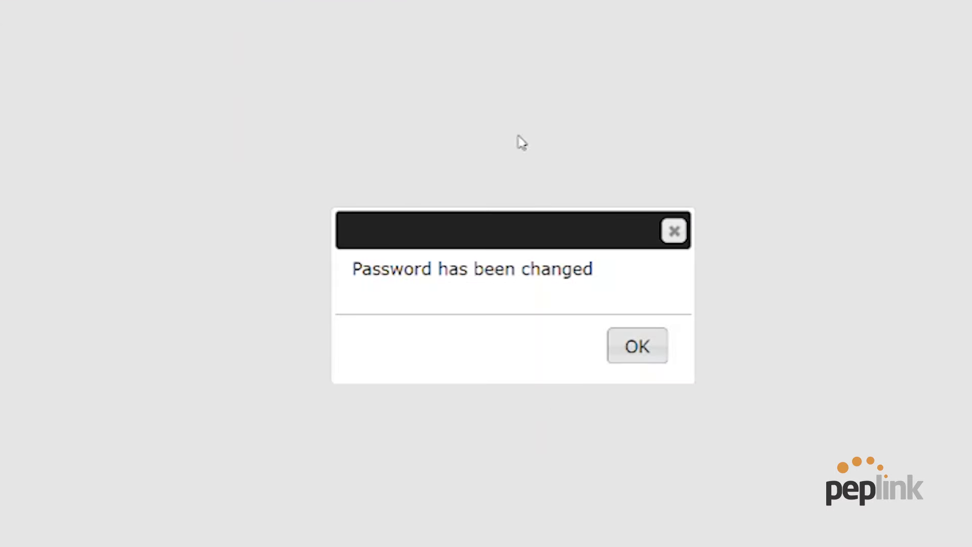
click(657, 357)
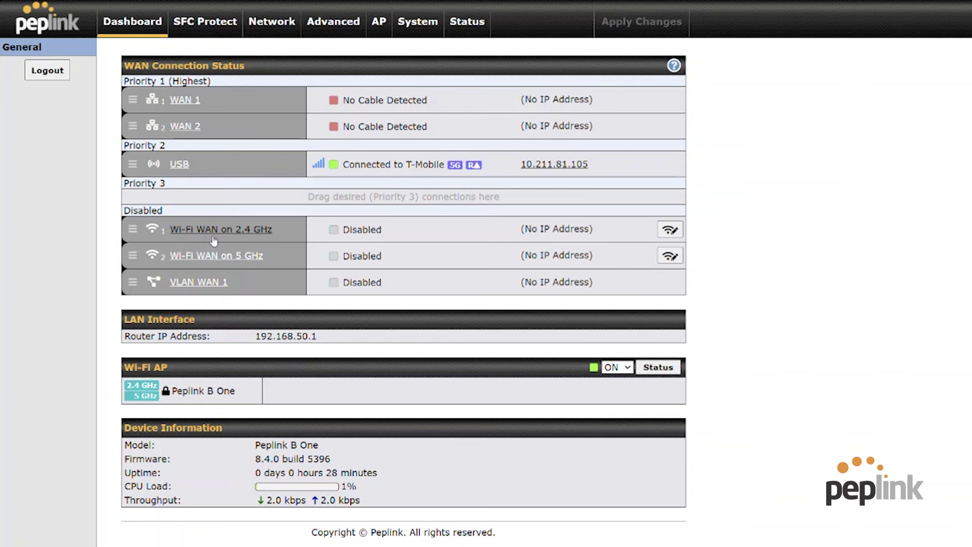
Drag Wi-Fi WAN on 5 GHz from Disabled into Priority 2 beneath USB.
drag(132, 231, 132, 192)
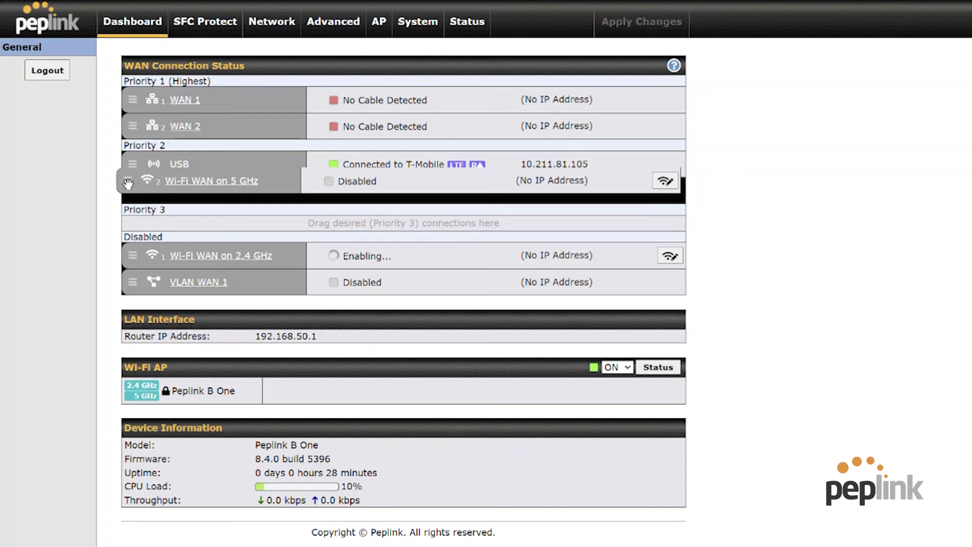
Connect the 5 GHz Wi-Fi WAN to WestNet-N with its pasted shared key, then close the network list.
click(670, 192)
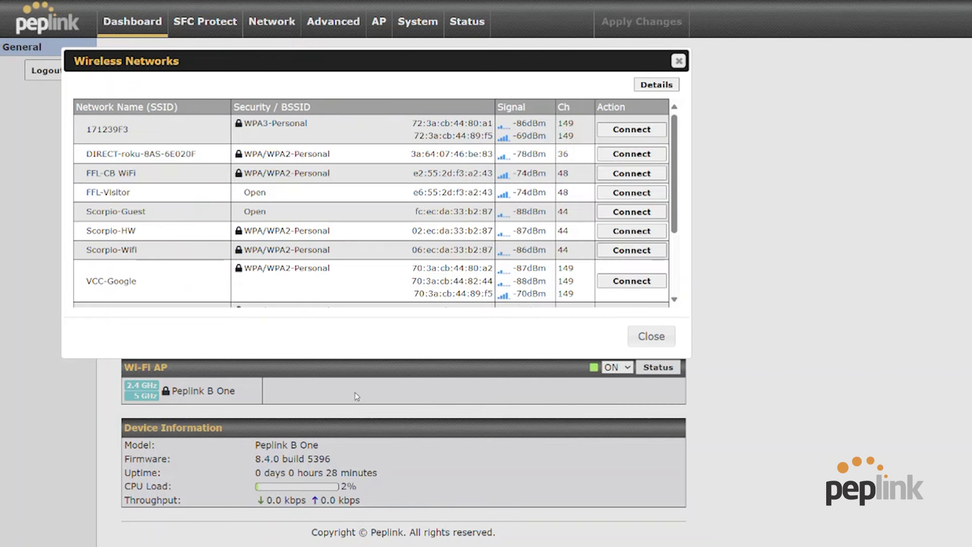
scroll(215, 243, down, 3)
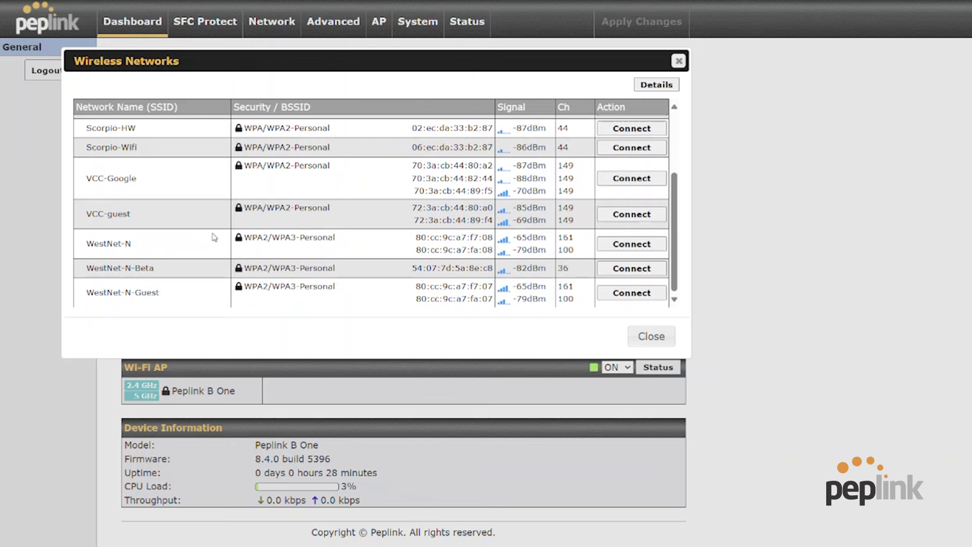
click(647, 244)
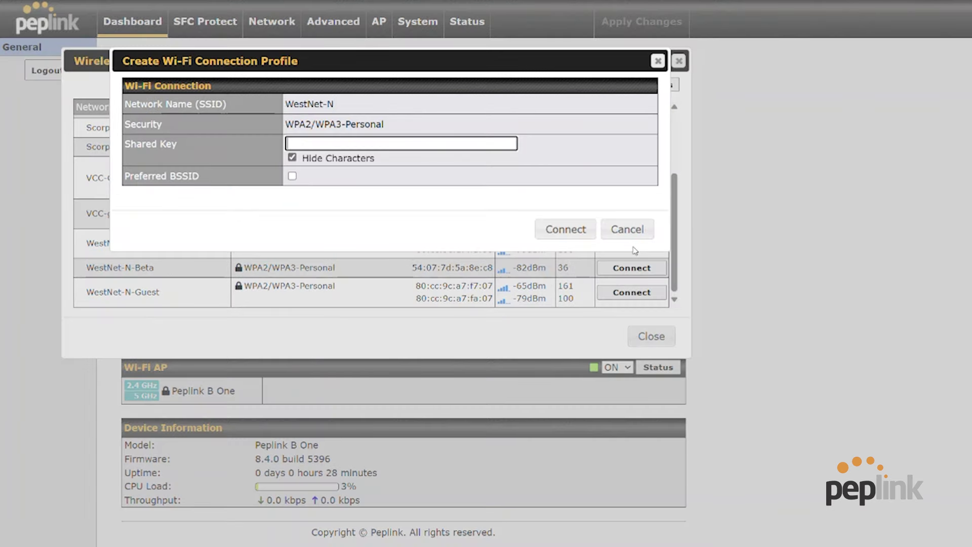
key(ctrl+v)
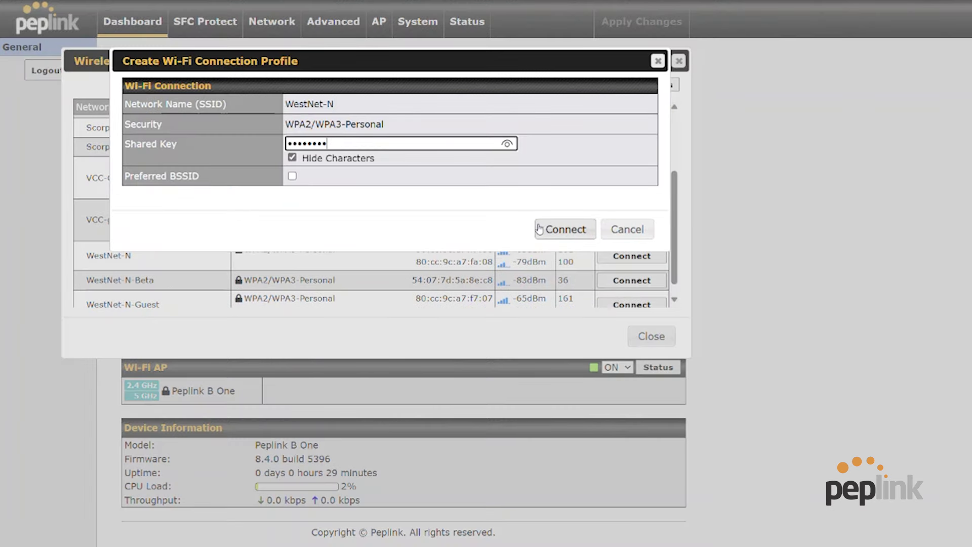
click(573, 235)
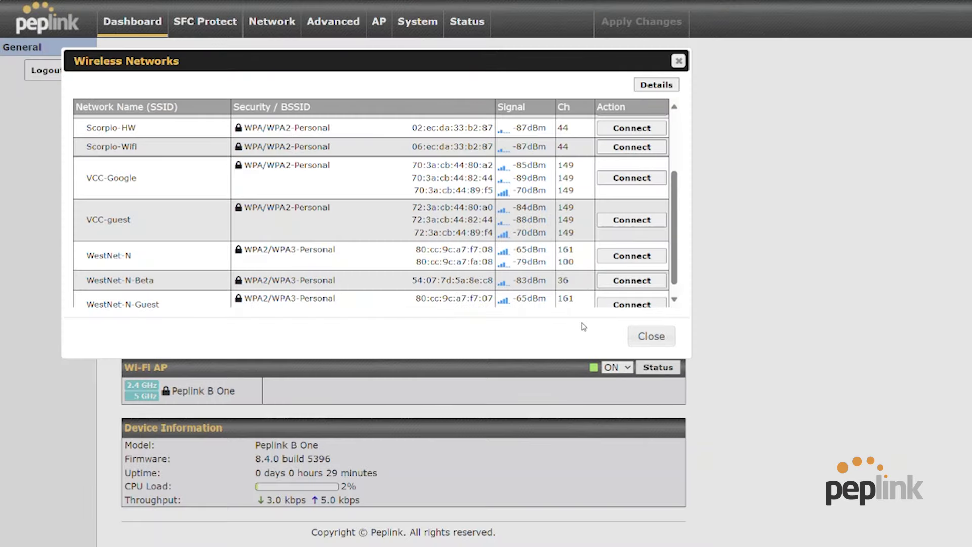
click(651, 336)
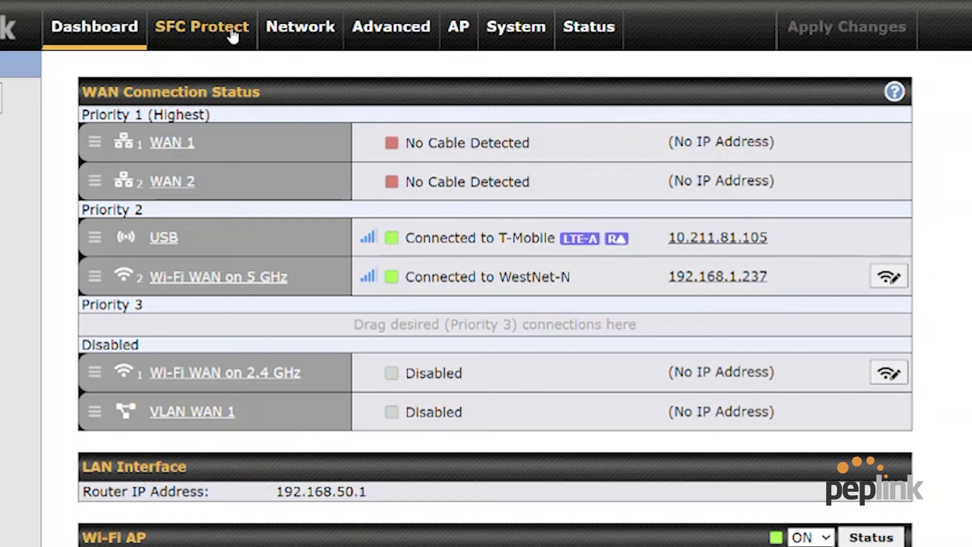
Set the SFC Protect outbound location to Automatic and apply the changes.
click(223, 29)
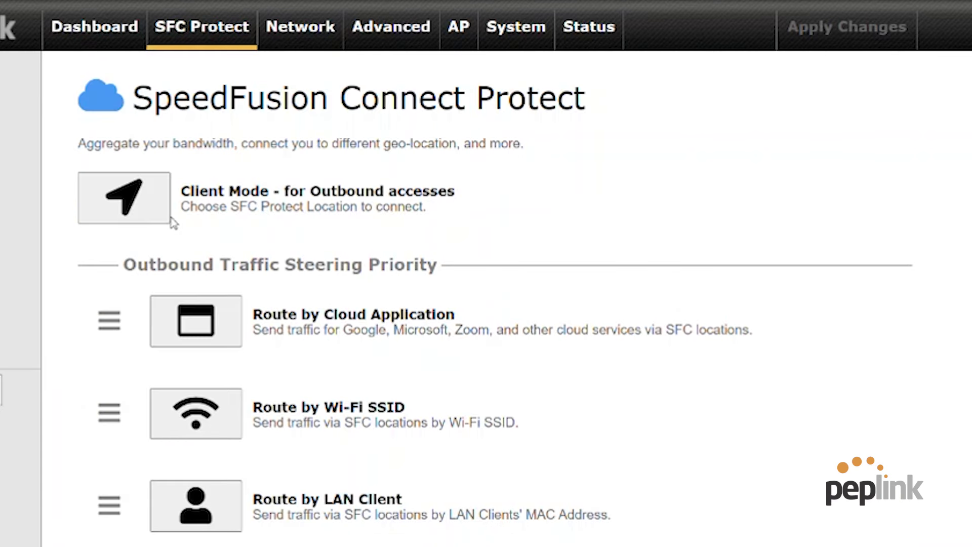
click(147, 211)
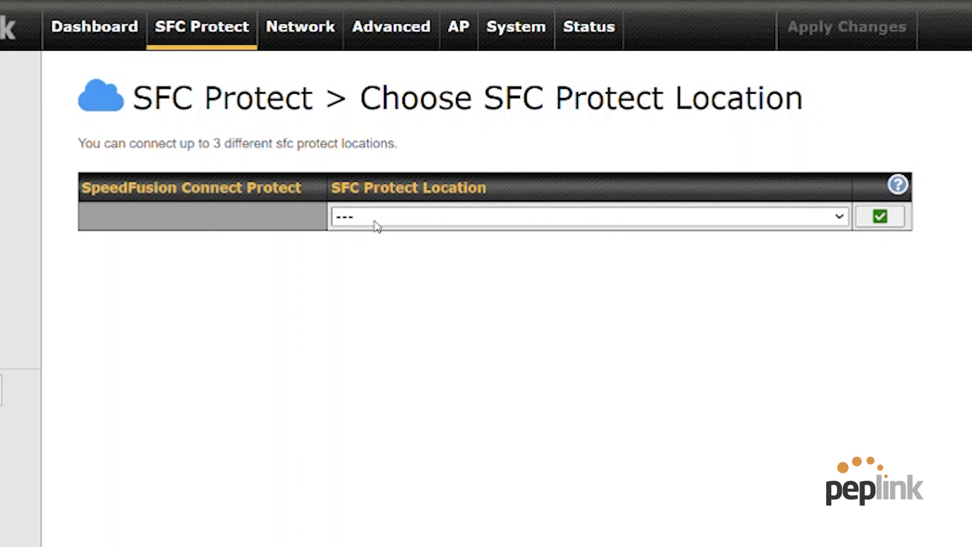
click(378, 227)
click(393, 255)
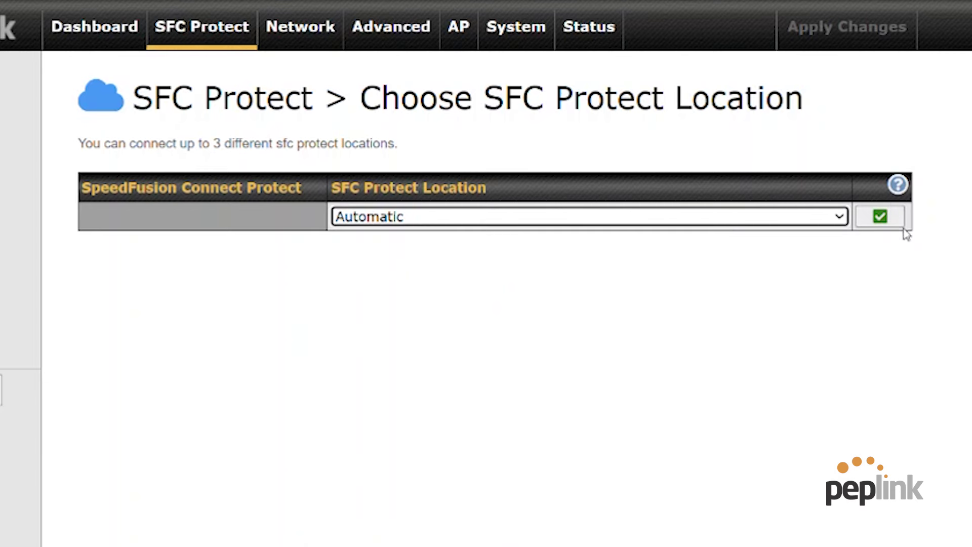
click(890, 226)
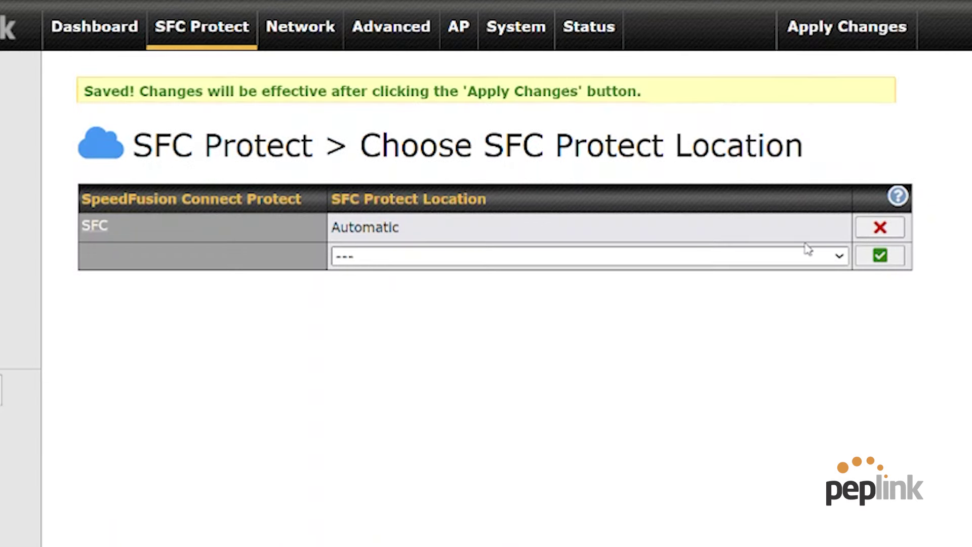
click(813, 28)
click(817, 30)
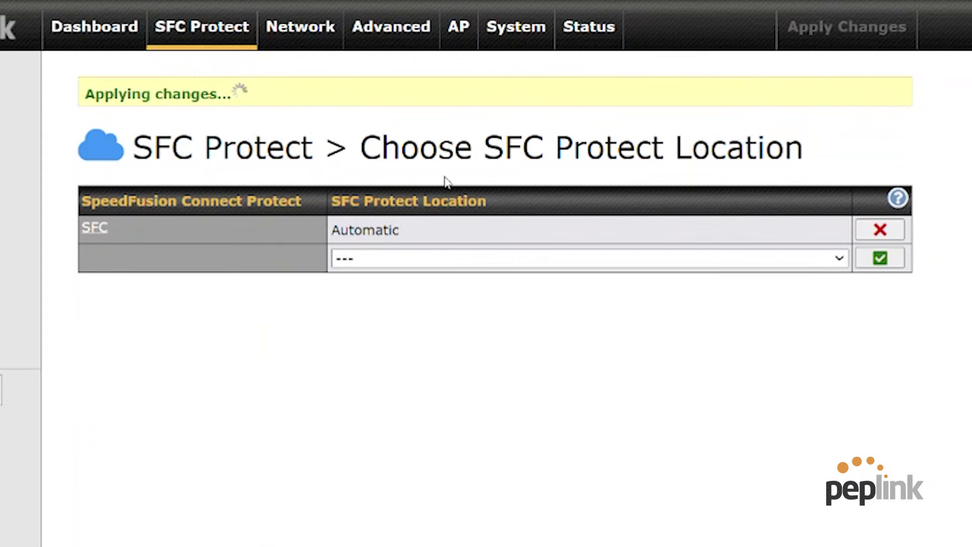
click(114, 40)
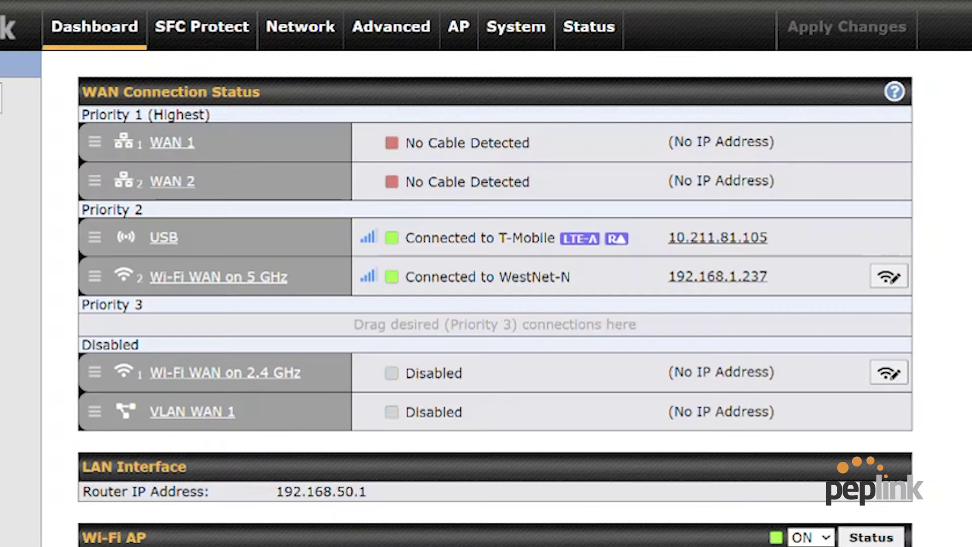
click(213, 32)
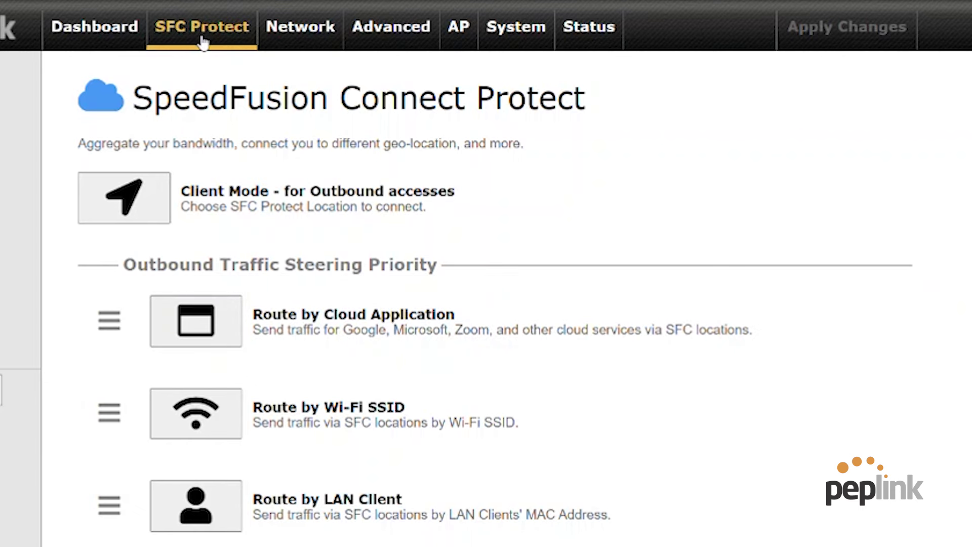
Add Google Workspace and Lifesize to the SFC cloud application routing list.
click(239, 326)
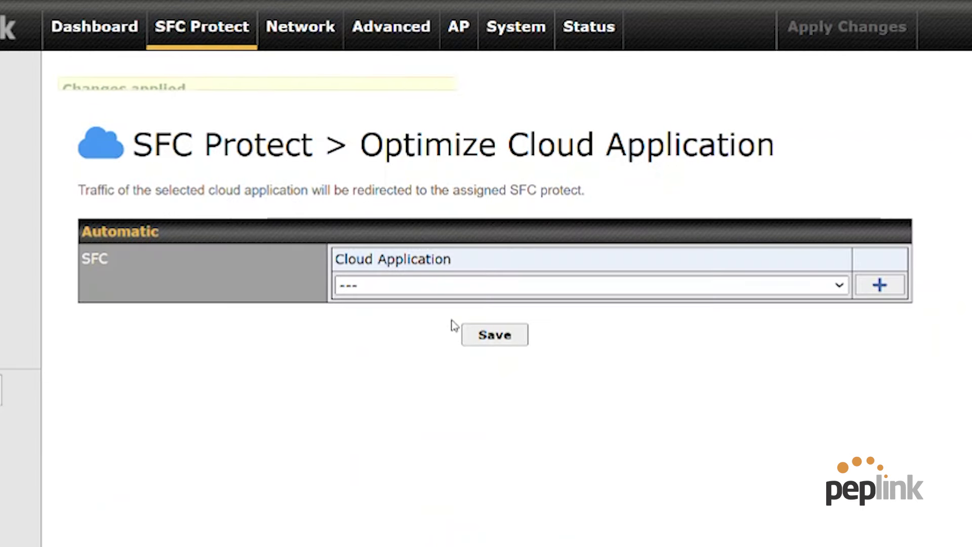
click(442, 285)
click(506, 323)
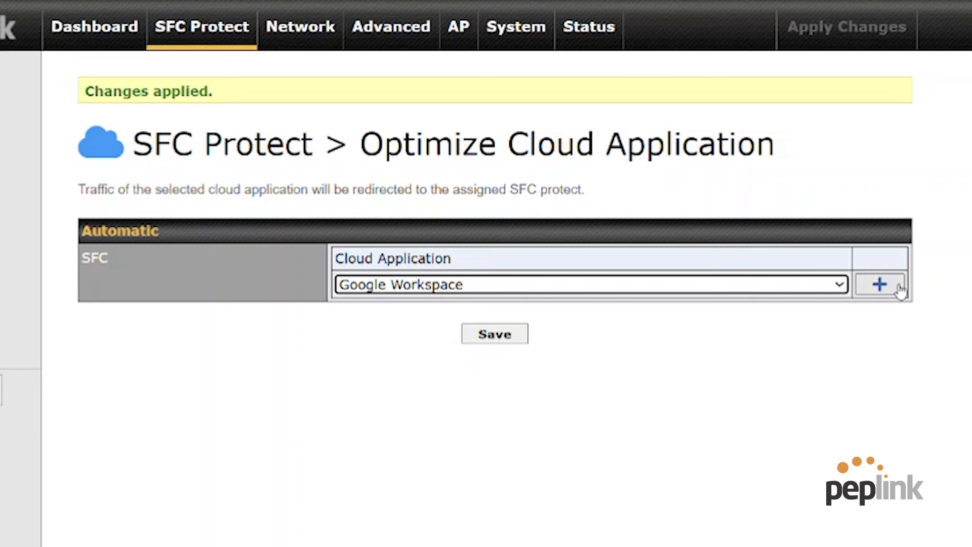
click(899, 288)
click(538, 321)
click(455, 368)
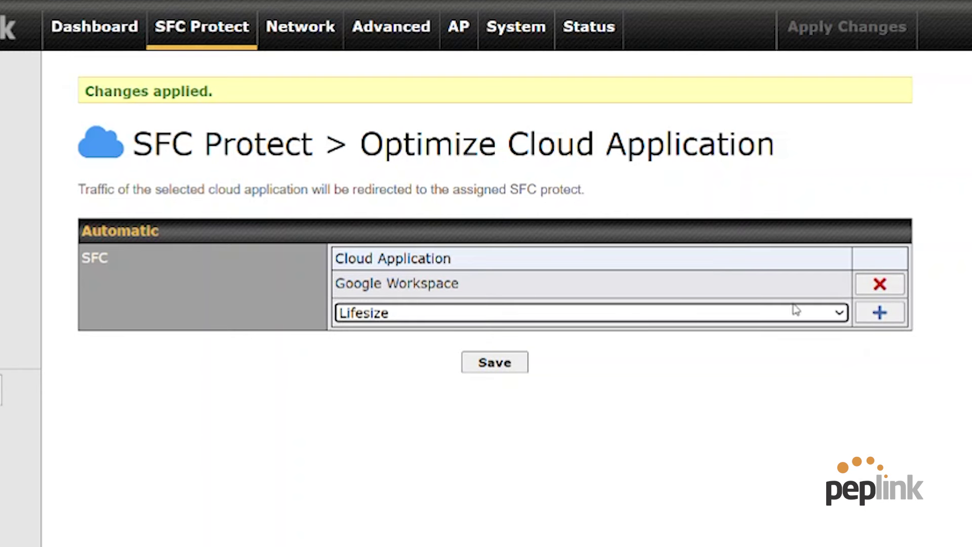
click(880, 312)
Add Zoom, WebEx, and Skype for Business and Microsoft Teams to the routed apps.
click(651, 342)
click(558, 381)
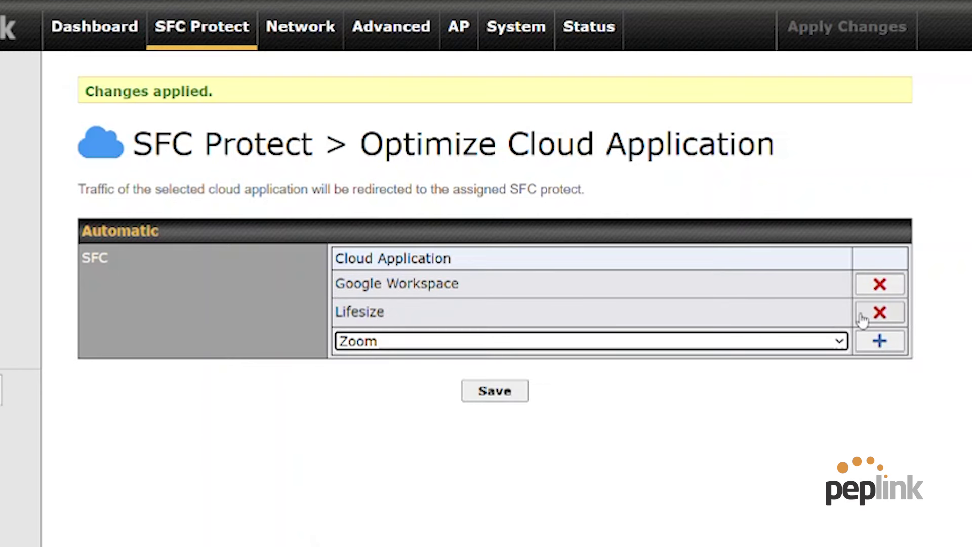
click(879, 341)
click(790, 370)
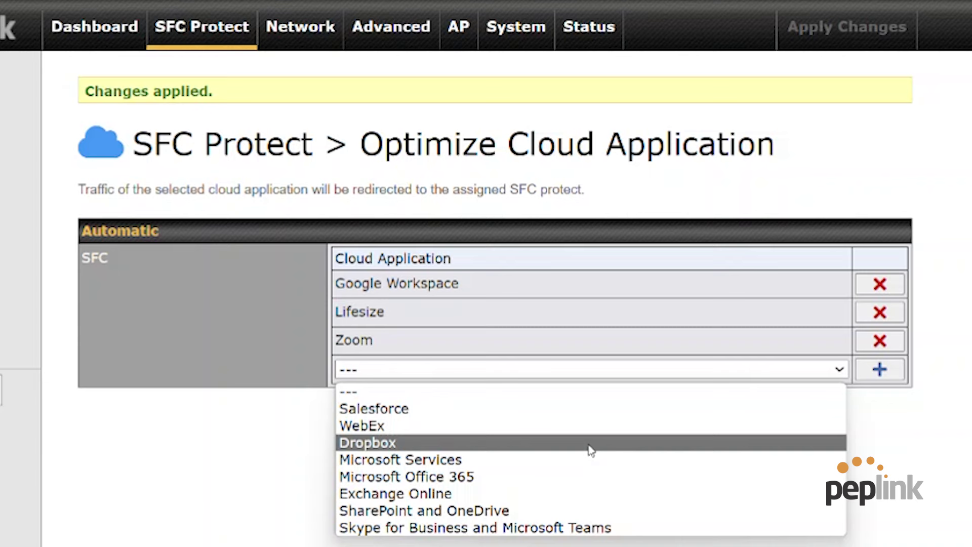
click(582, 427)
click(880, 369)
click(745, 397)
click(605, 539)
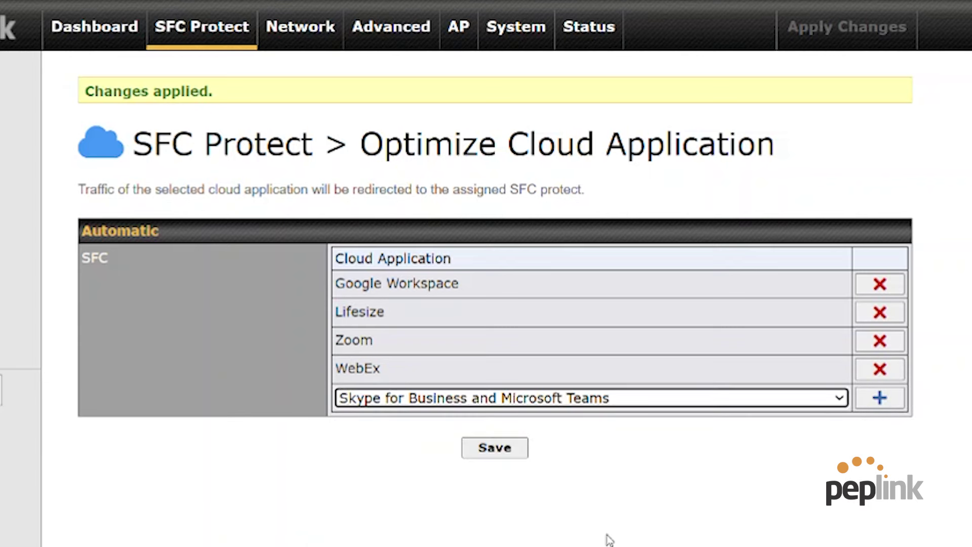
click(879, 397)
Save the cloud application list, apply the changes, and go back to the Dashboard.
click(501, 475)
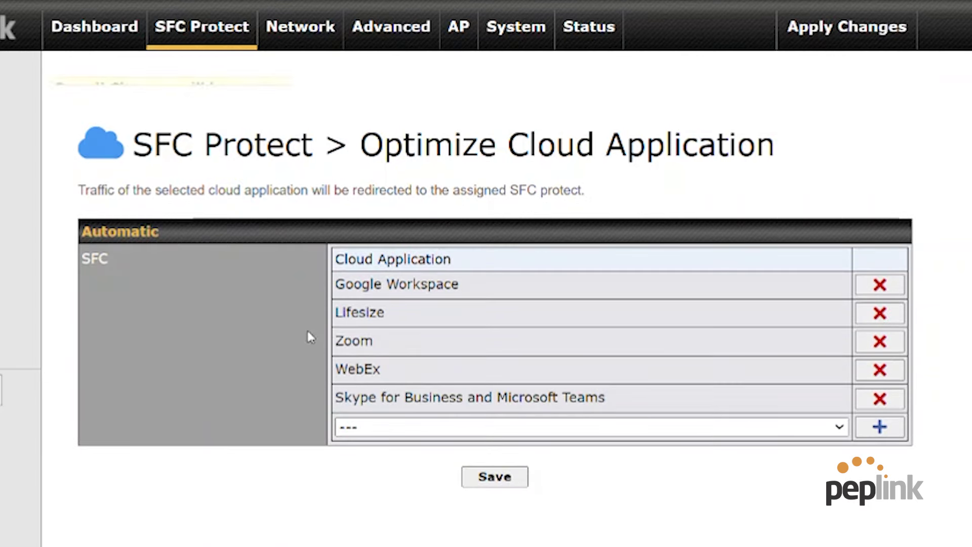
click(819, 42)
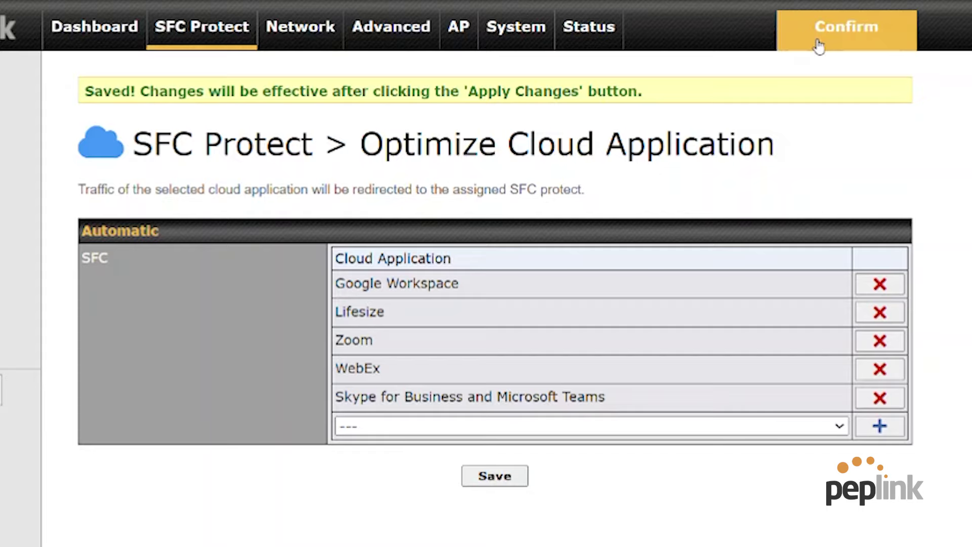
click(819, 41)
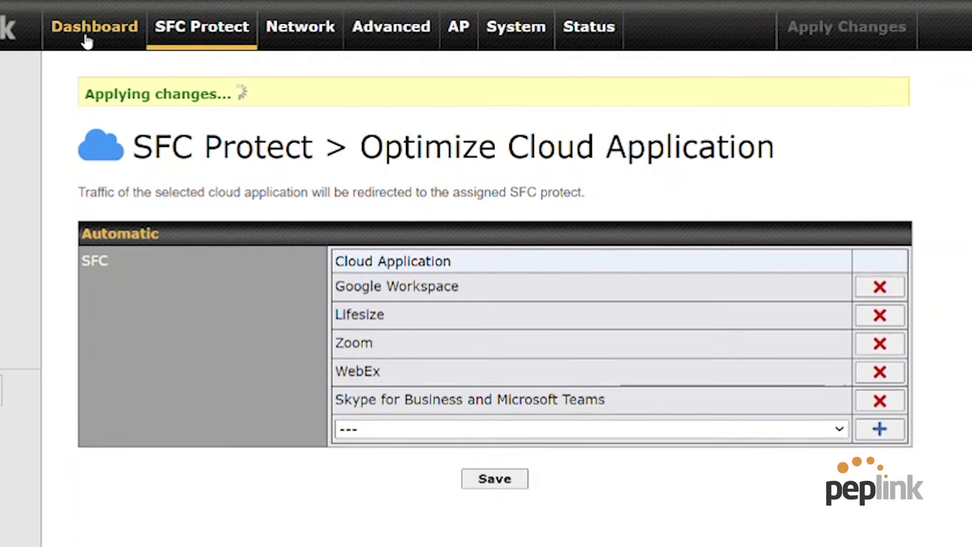
click(95, 26)
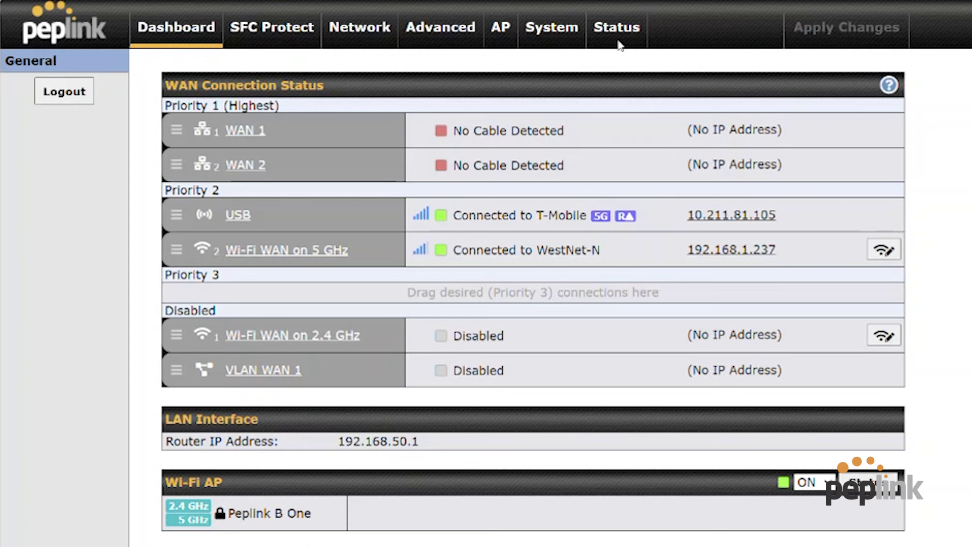
click(619, 42)
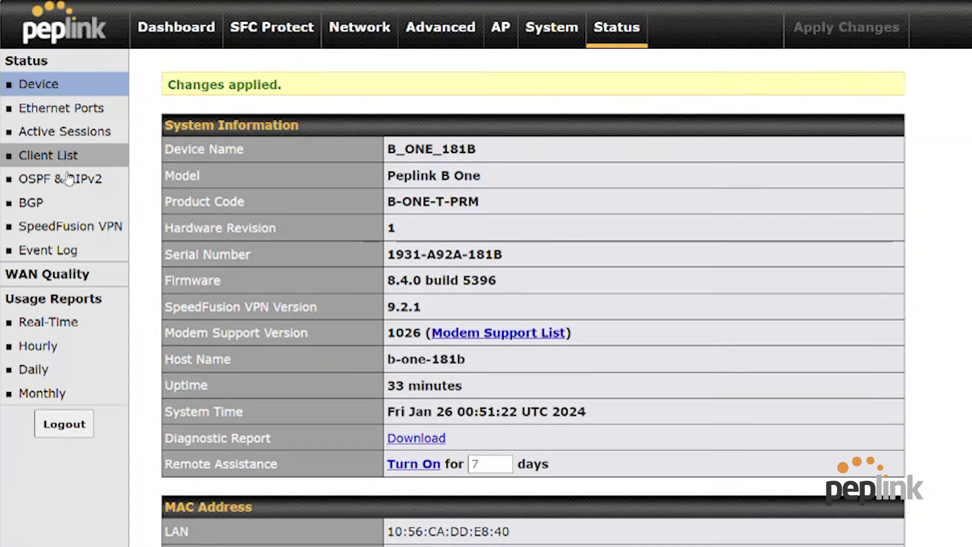
click(63, 231)
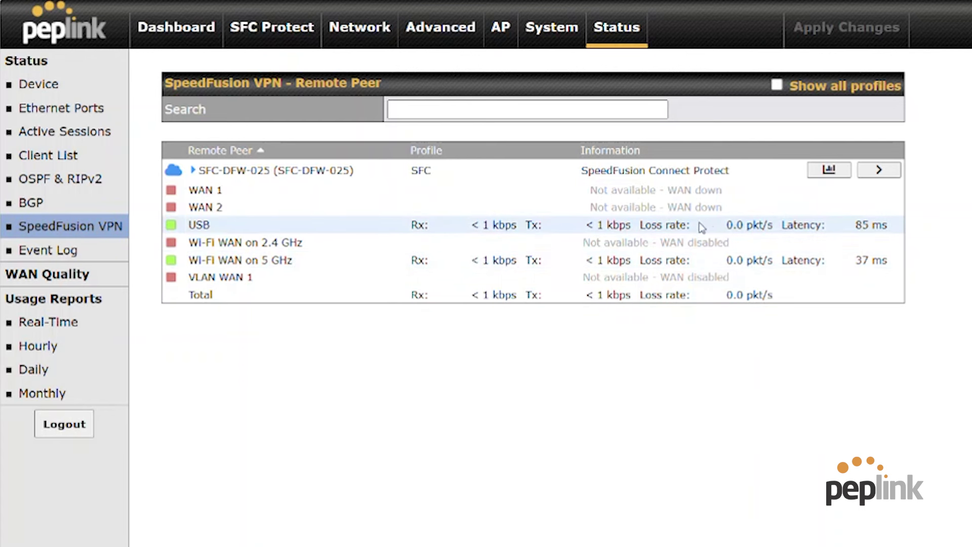
click(195, 38)
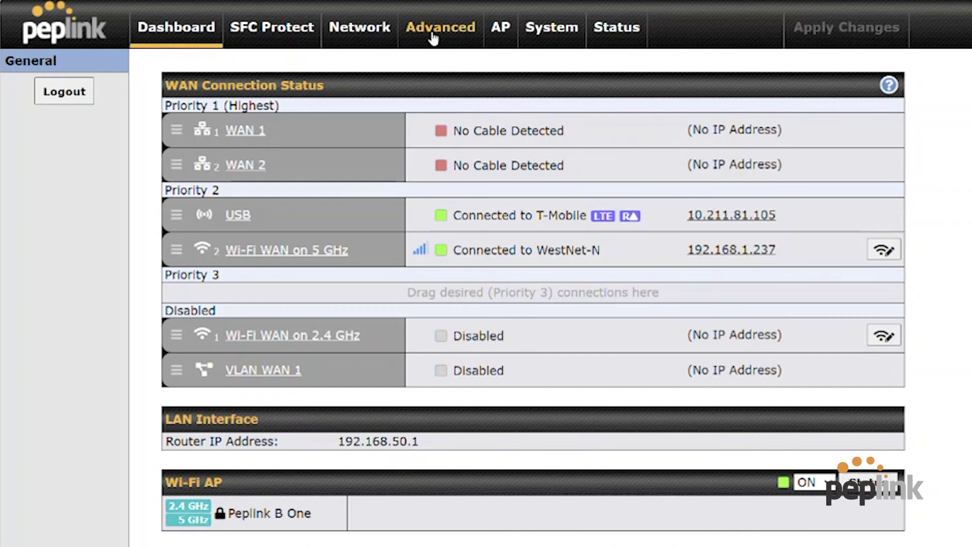
Tour Advanced settings: IPsec VPN, GRE Tunnel, OpenVPN, Outbound Policy, Port Forwarding and NAT Mappings.
click(448, 34)
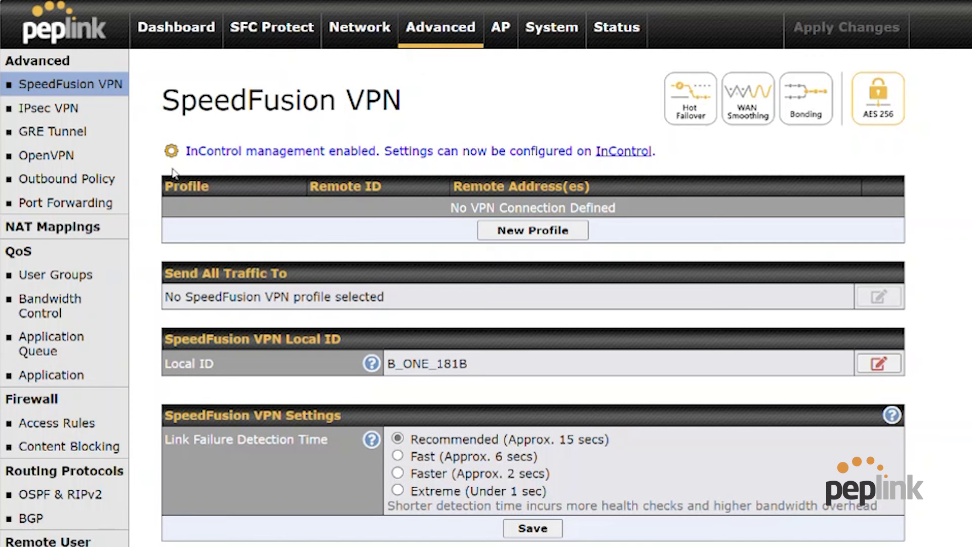
click(70, 109)
click(79, 136)
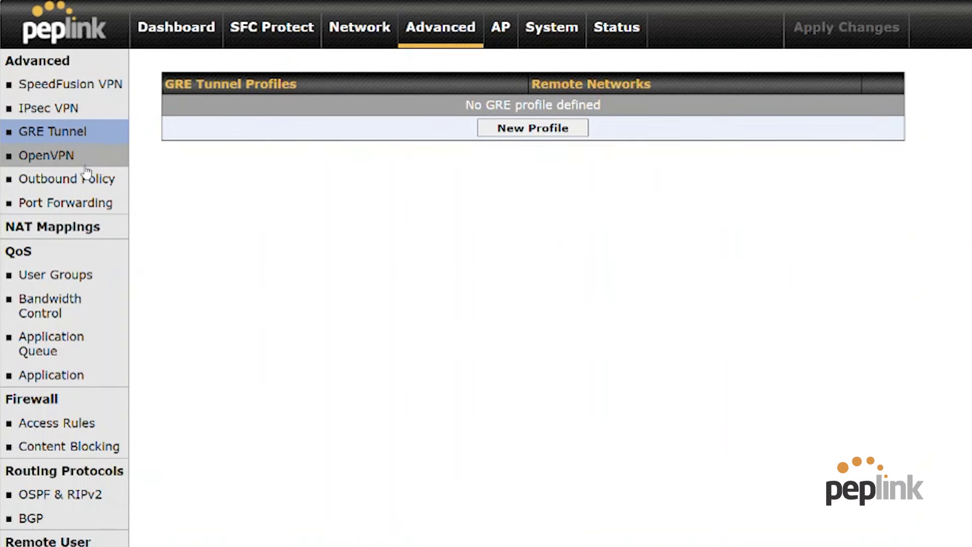
click(85, 166)
click(94, 184)
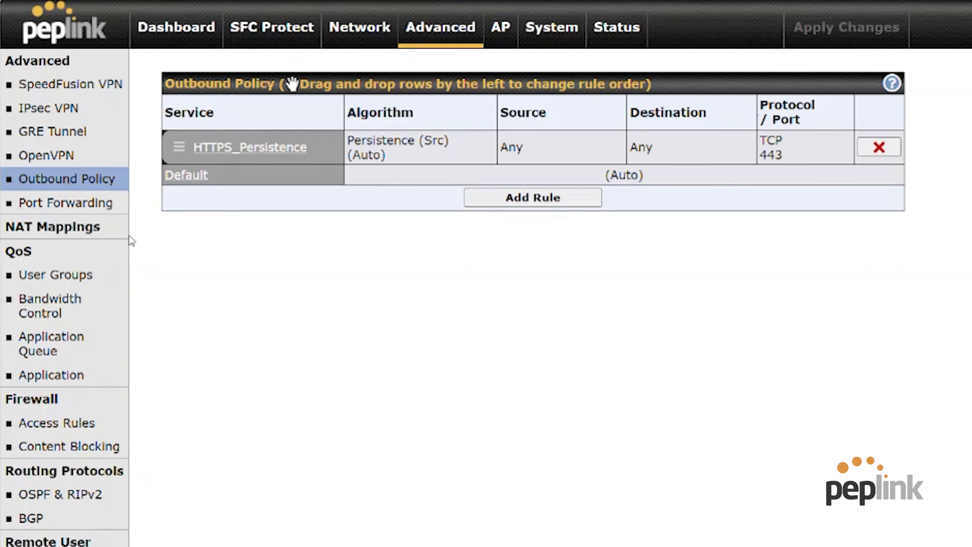
click(104, 202)
click(91, 236)
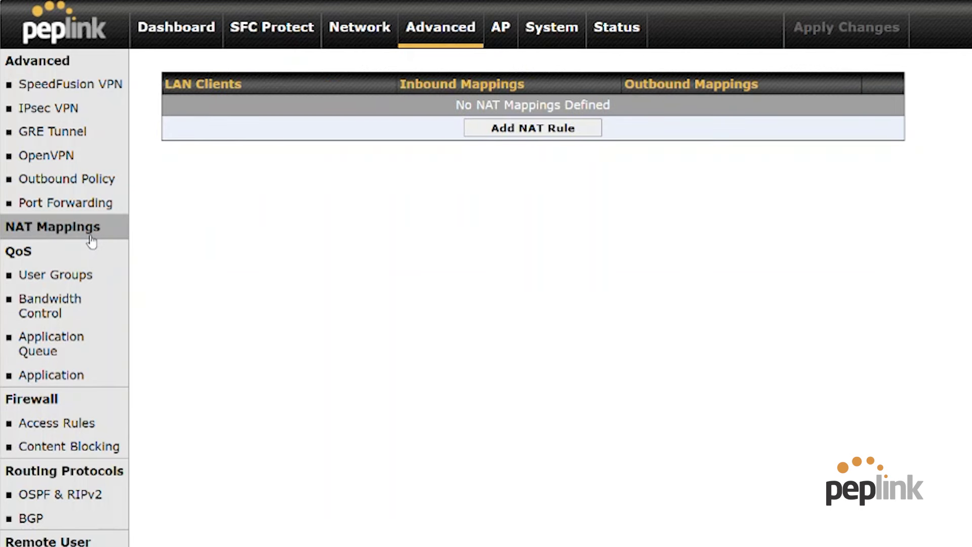
Save the QoS User Groups and add three empty rows below Manager, Staff and Guest.
click(67, 282)
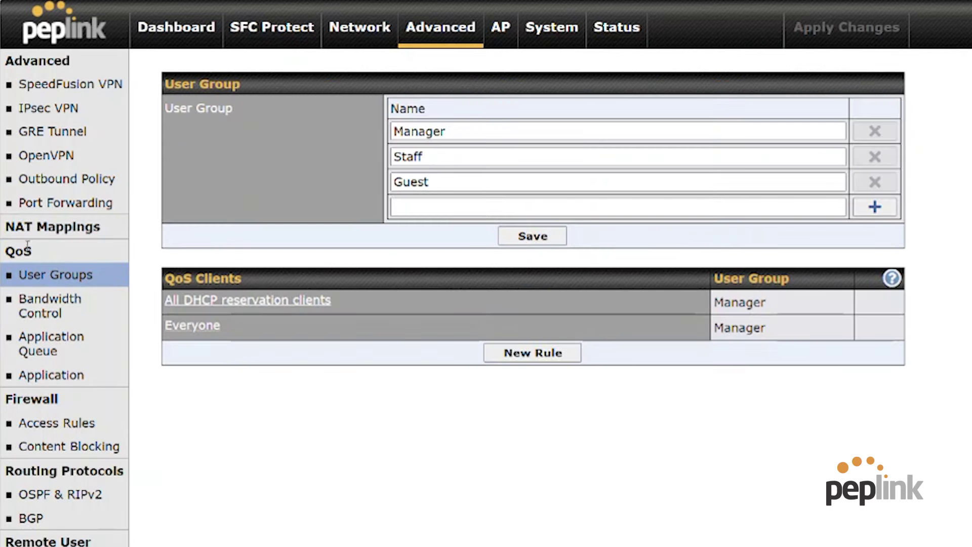
click(528, 237)
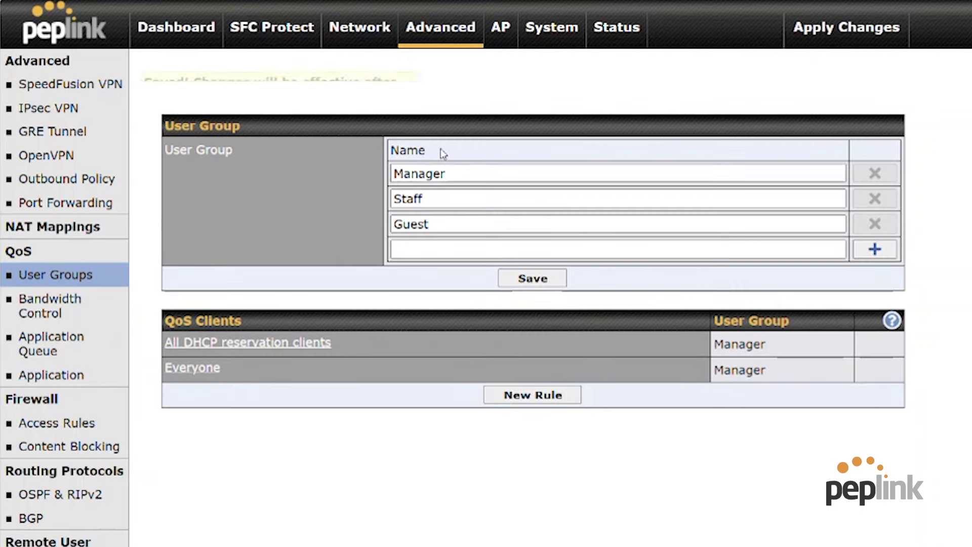
click(875, 248)
click(875, 274)
click(875, 300)
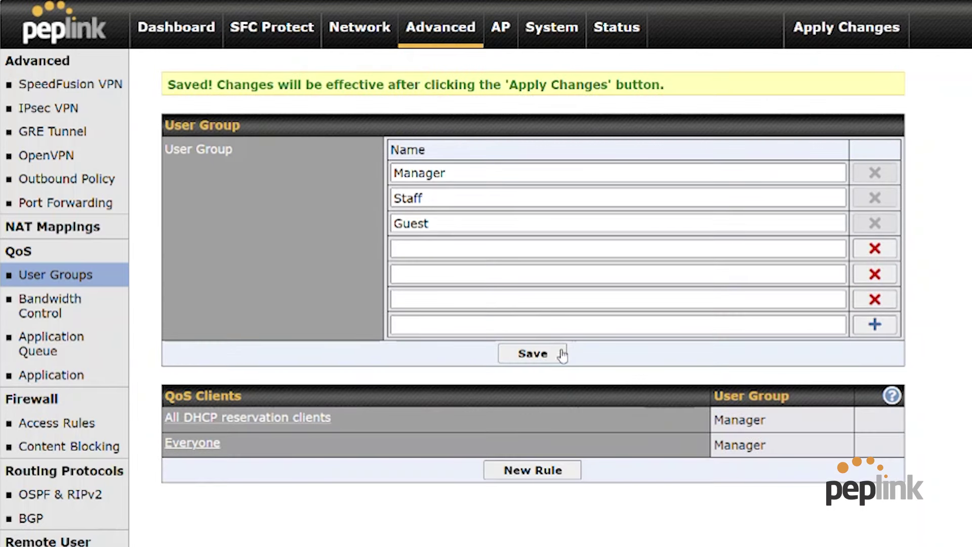
Browse the Bandwidth Control, Application Queue, Application and Firewall Access Rules pages.
click(76, 316)
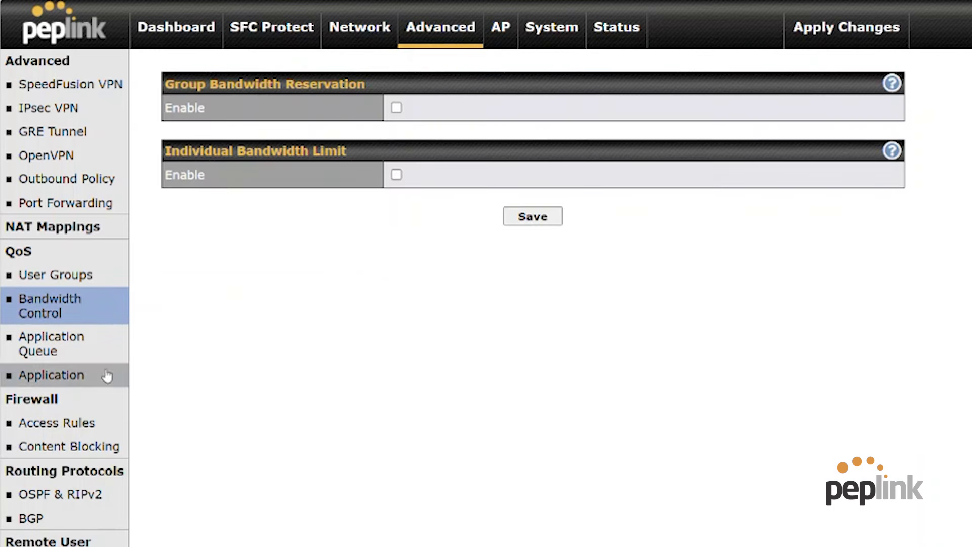
click(74, 348)
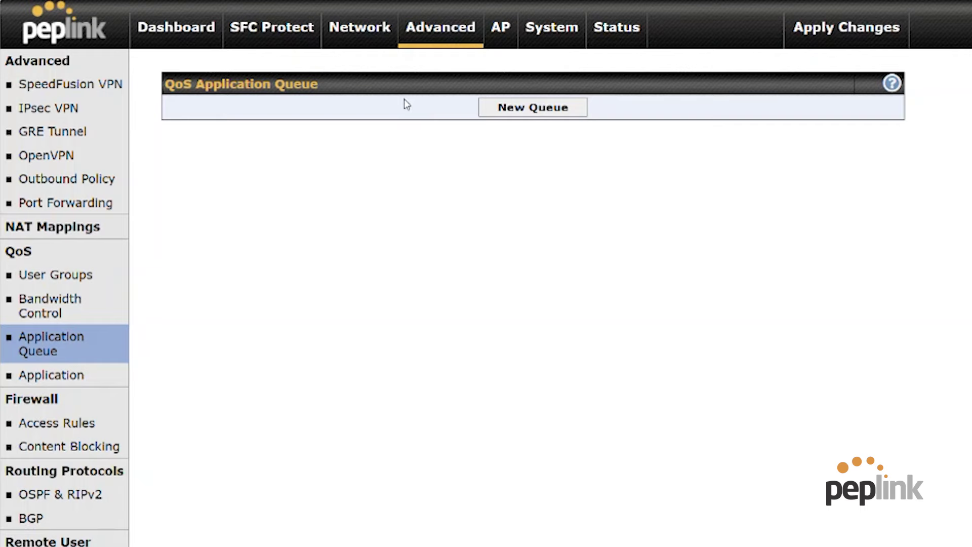
click(66, 380)
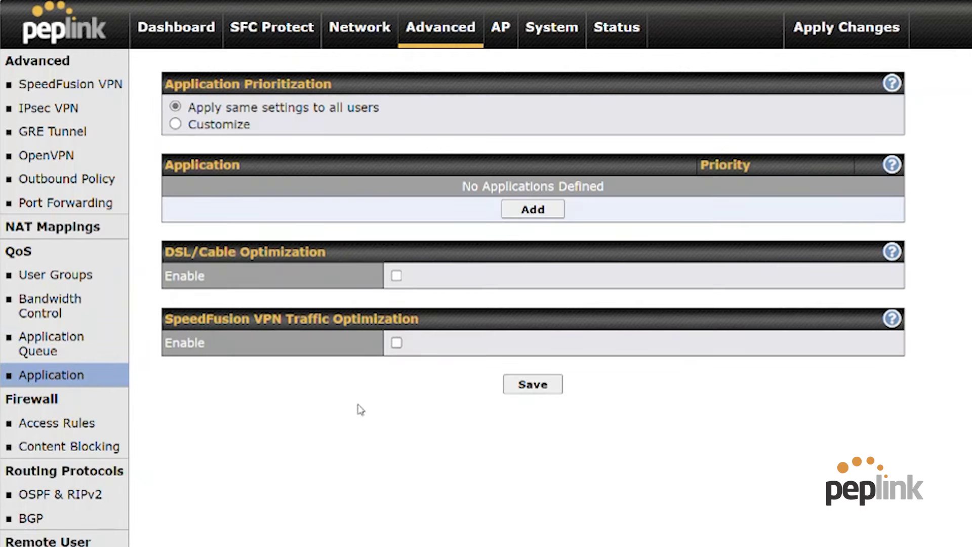
click(80, 423)
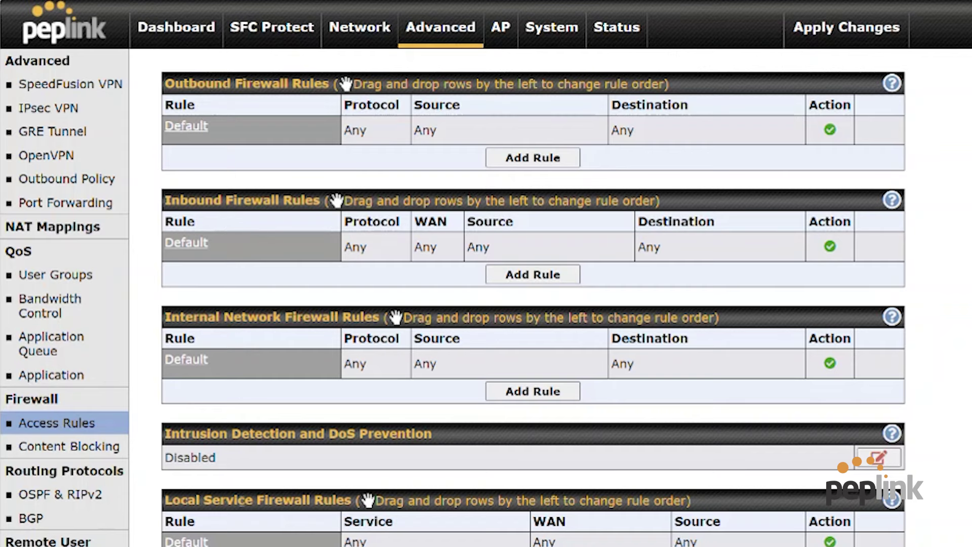
In Content Blocking, block the Adware and Pornography web categories without adding any application.
click(121, 442)
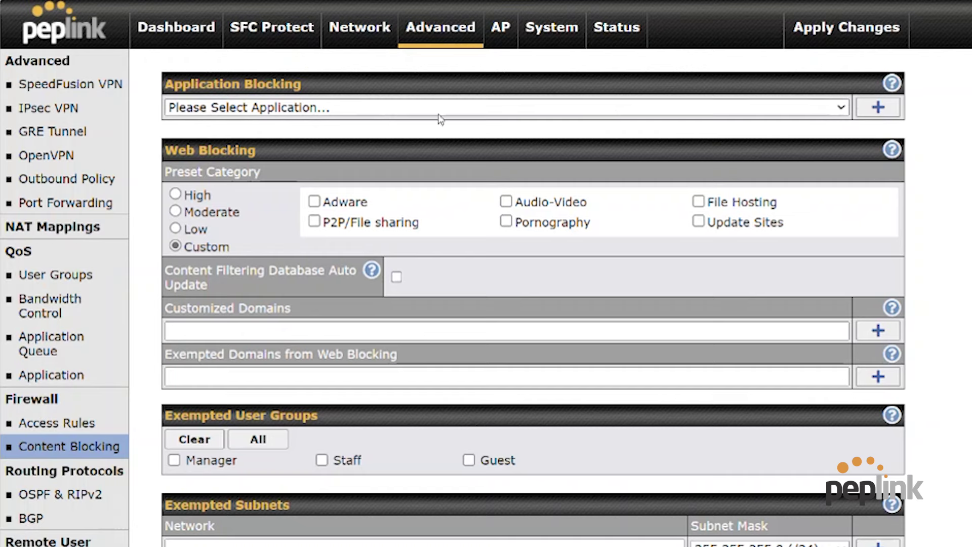
click(407, 108)
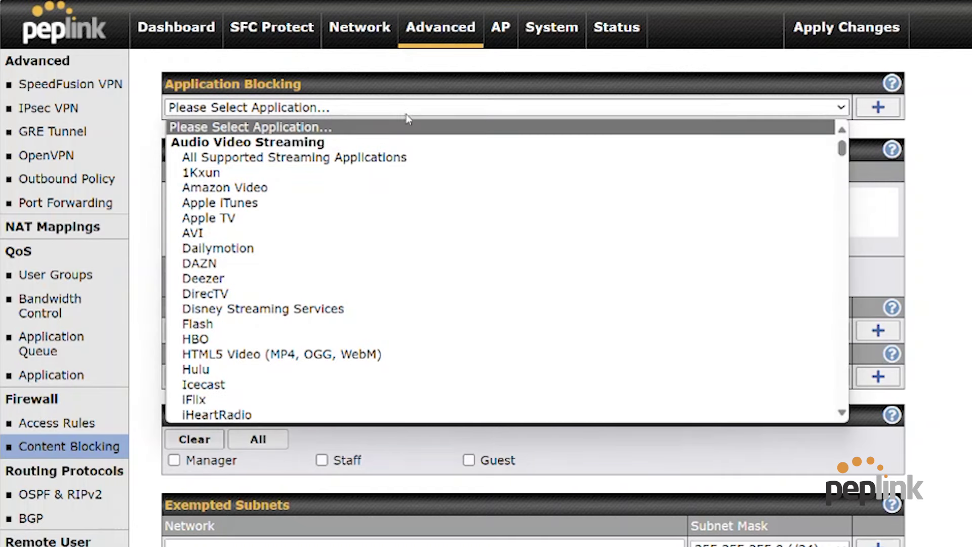
click(411, 132)
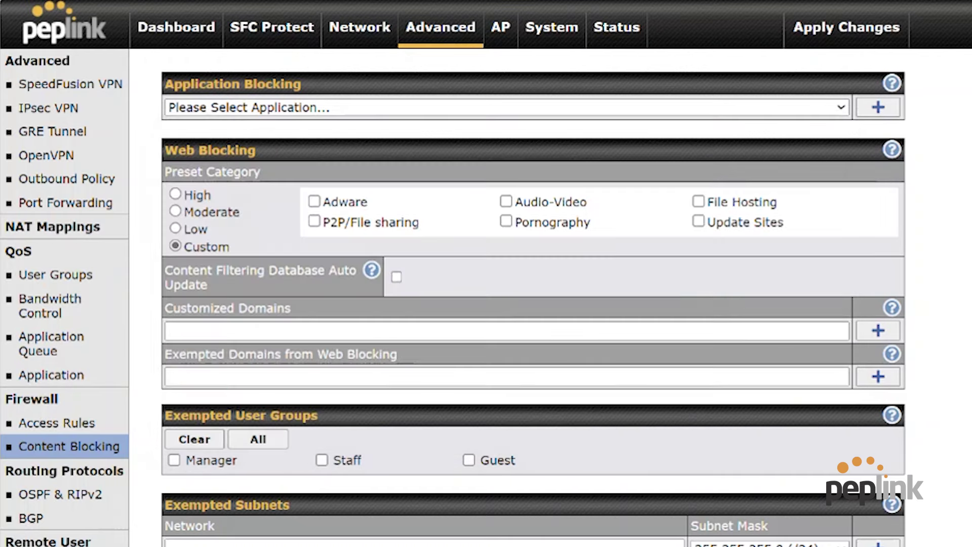
click(364, 204)
click(535, 232)
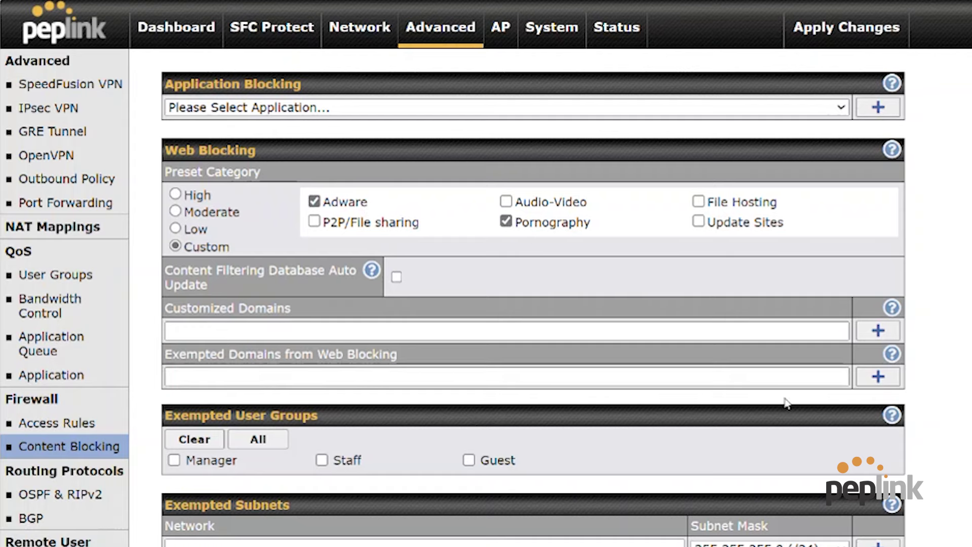
Look over OSPF & RIPv2 and BGP, and enable Remote User Access with OpenVPN, then view Service Forwarding and Service Passthrough.
click(67, 499)
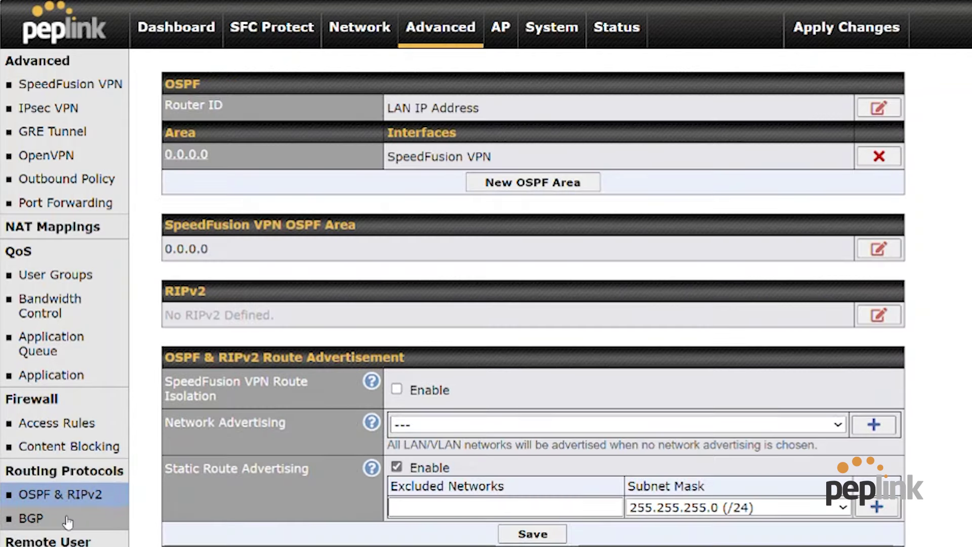
click(67, 513)
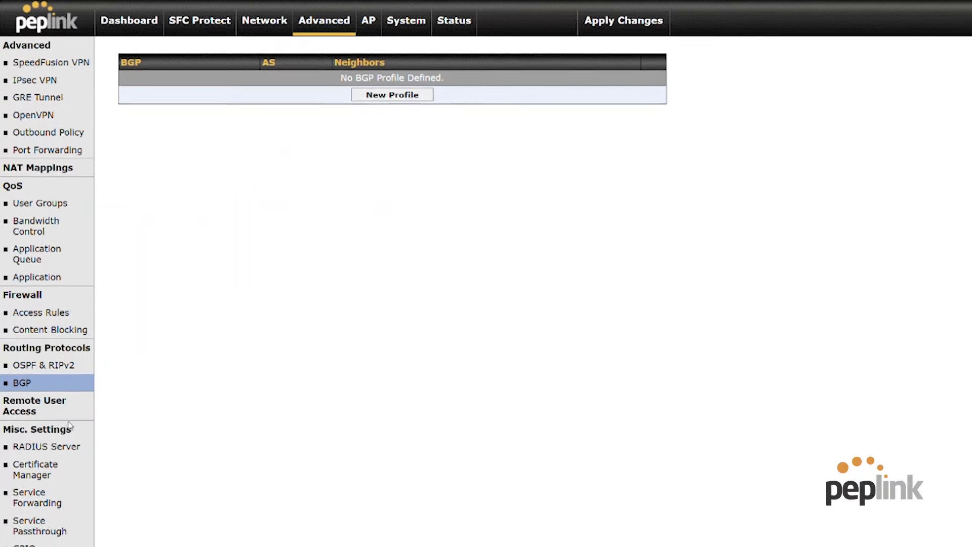
click(46, 445)
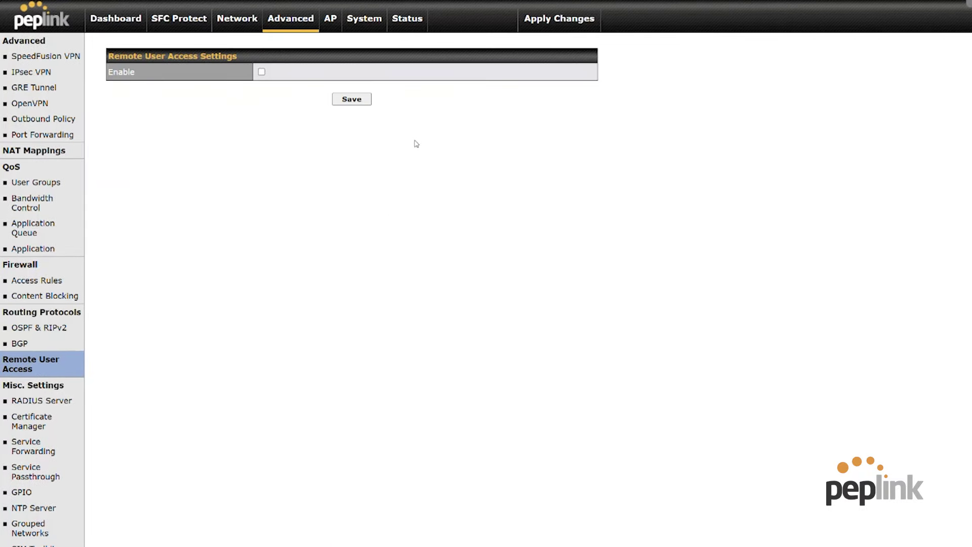
click(262, 72)
click(396, 90)
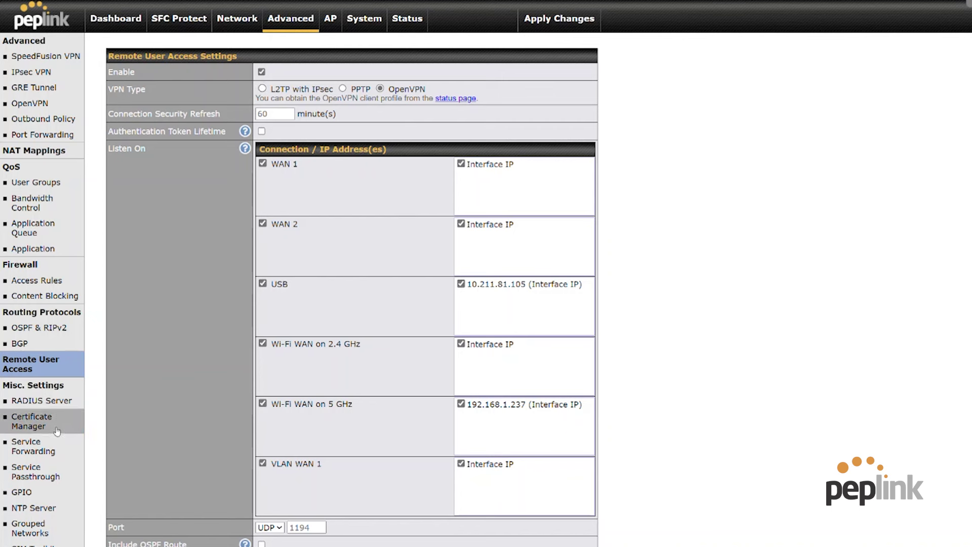
click(57, 446)
click(59, 473)
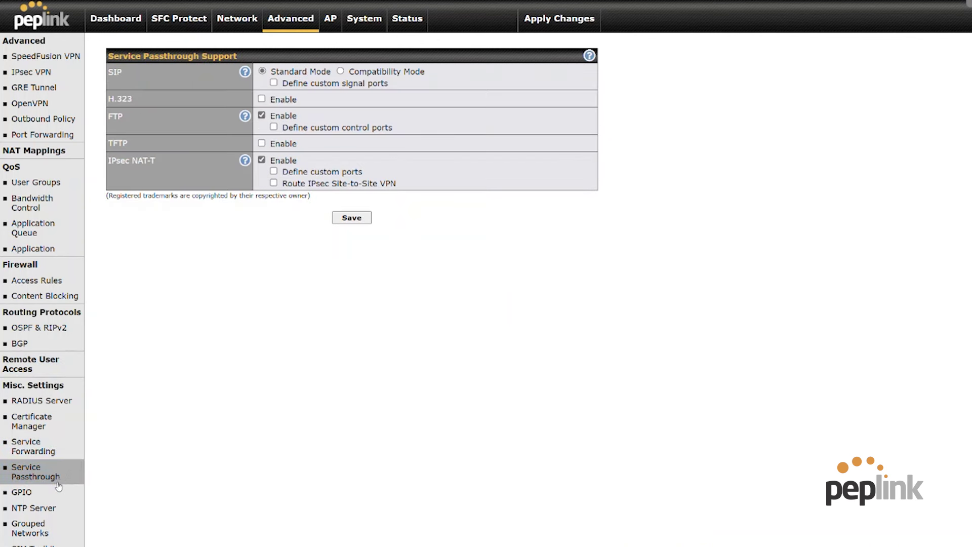
On the GPIO page, toggle I/P 2 on and off, then enable I/P 1 in Input Sensing mode.
click(54, 494)
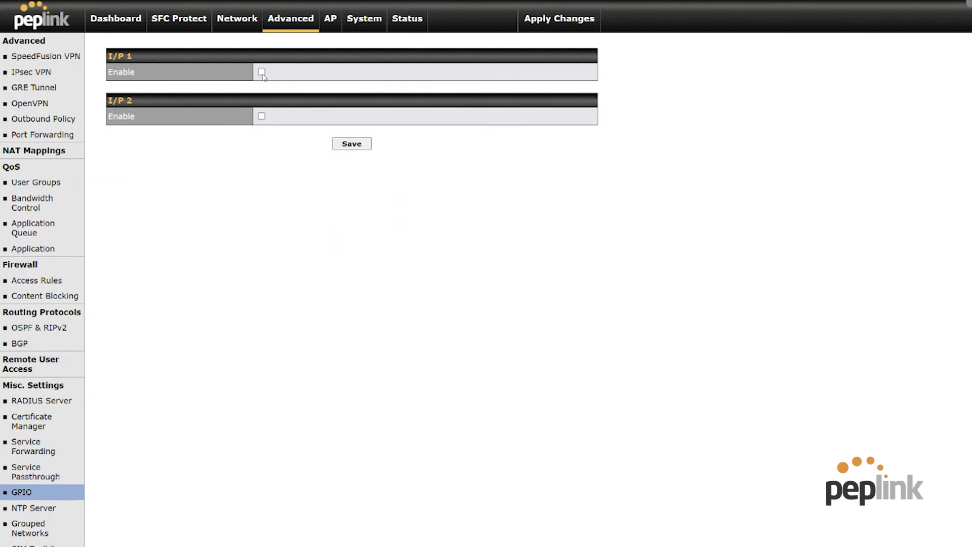
click(261, 117)
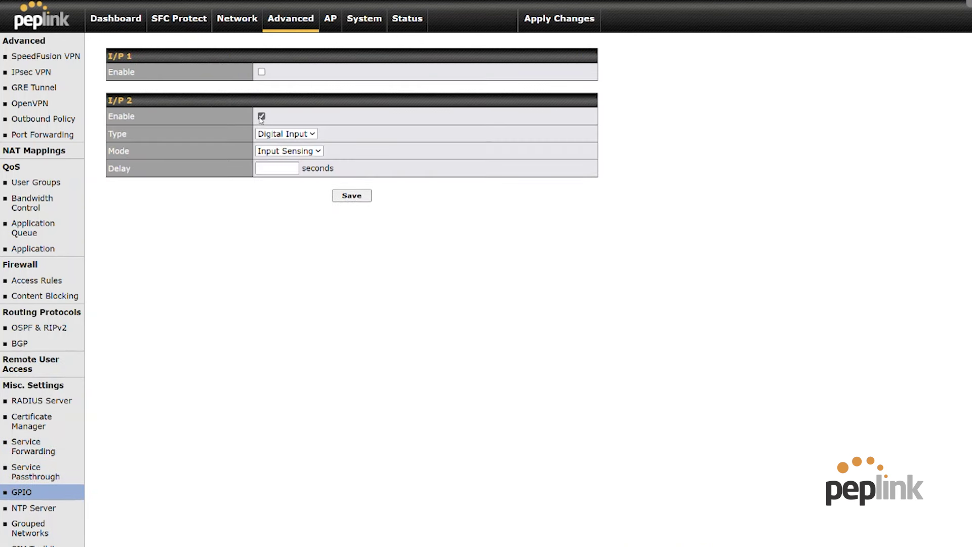
click(261, 117)
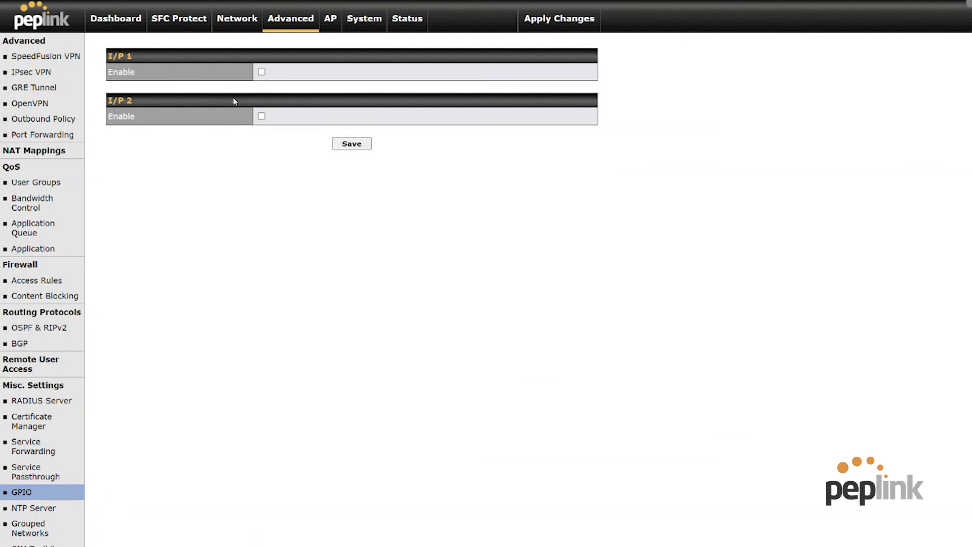
click(261, 72)
click(298, 107)
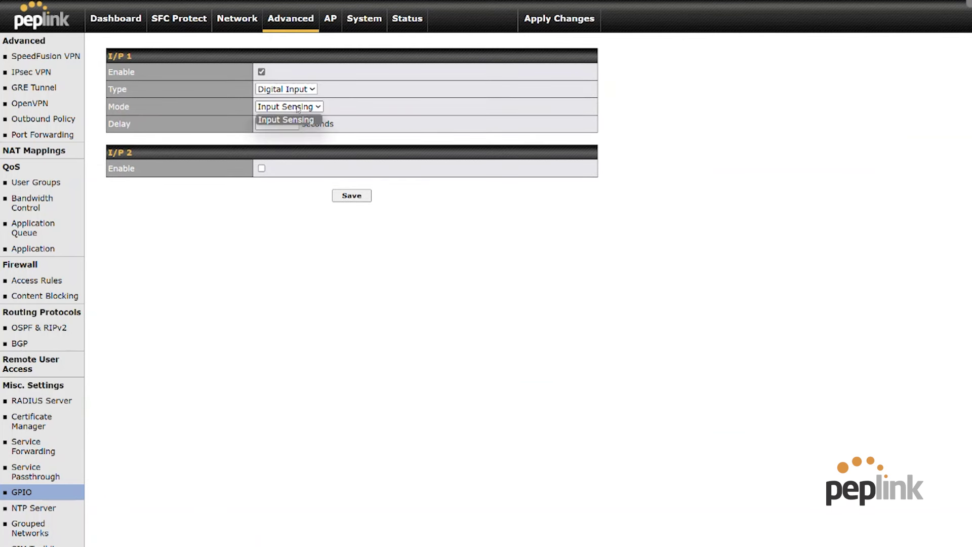
click(299, 110)
Enable I/P 2 with Input Sensing mode and Digital Input type, check I/P 1's type, then disable both inputs.
click(262, 169)
click(282, 204)
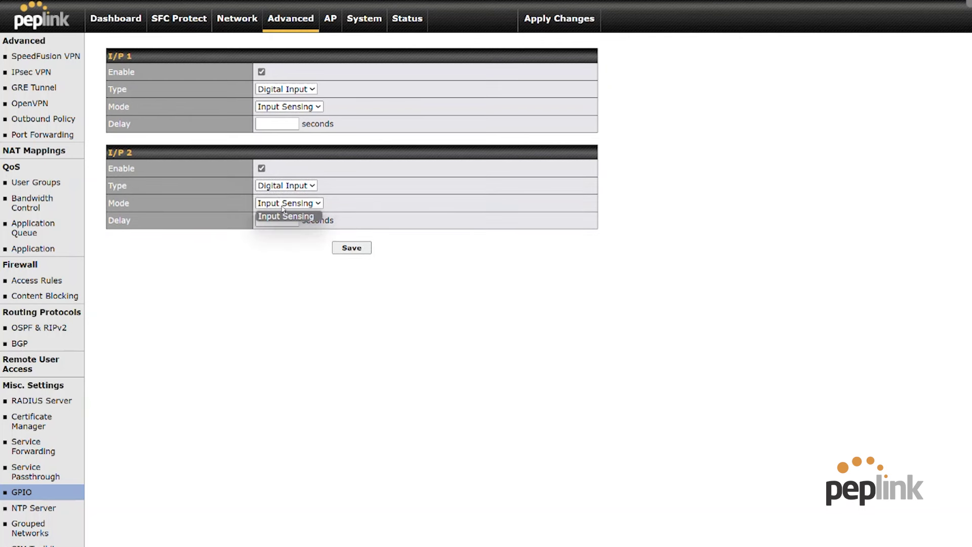
click(283, 212)
click(293, 190)
click(291, 199)
click(293, 89)
click(294, 89)
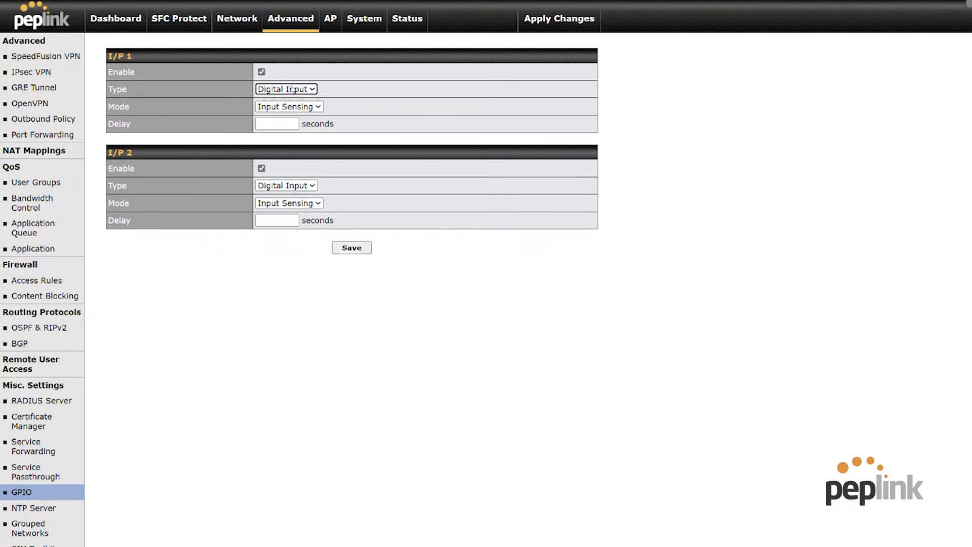
click(261, 72)
click(261, 116)
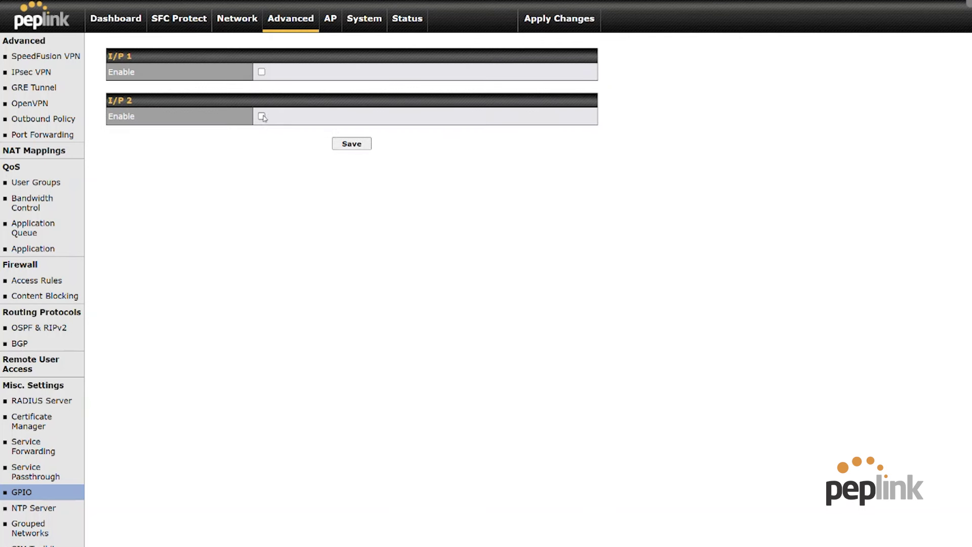
Browse NTP Server, Grouped Networks and SIM Toolkit, keeping USB as the SIM Toolkit's WAN connection.
click(23, 514)
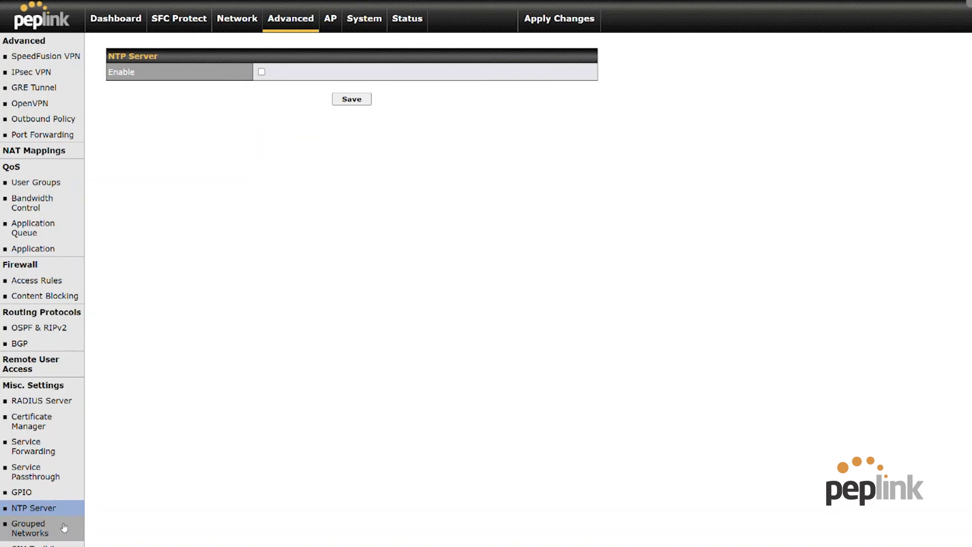
click(54, 528)
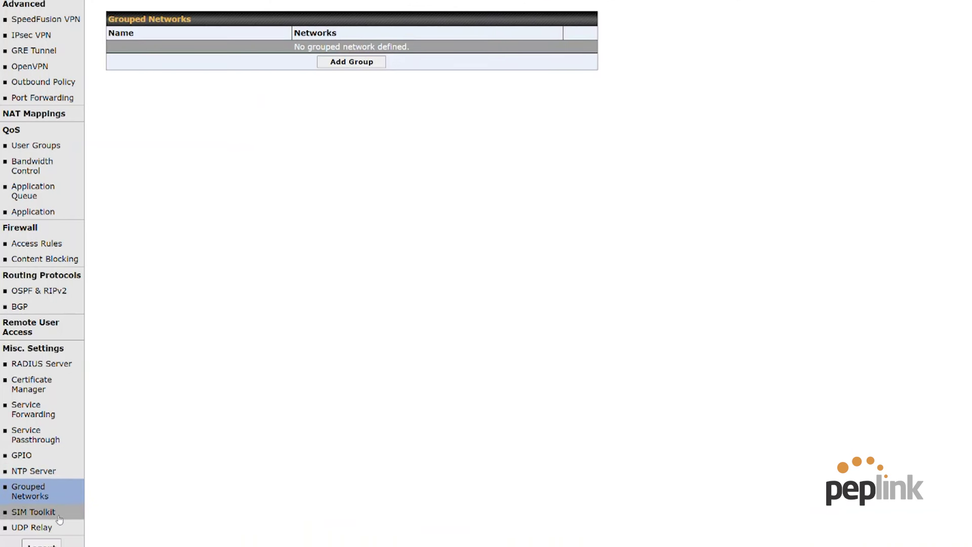
click(57, 531)
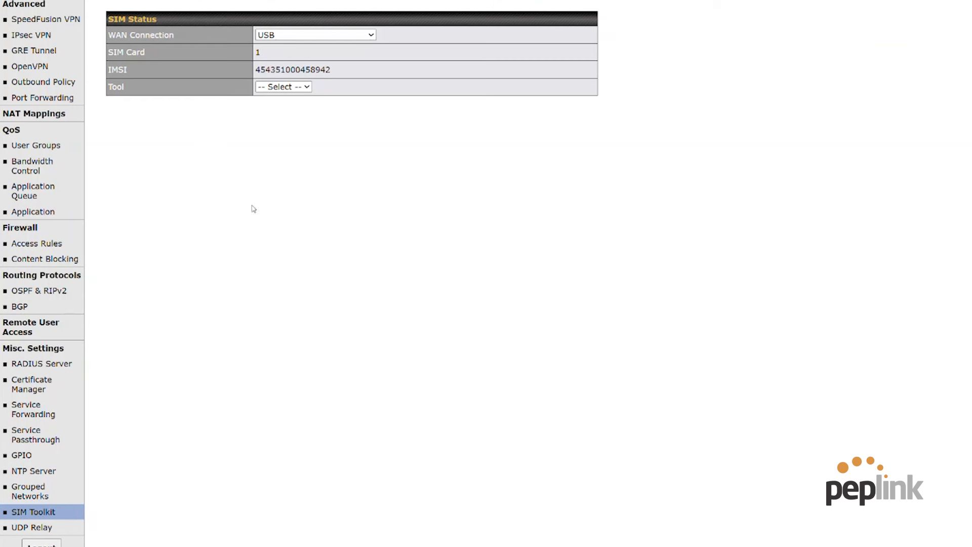
click(306, 35)
click(305, 42)
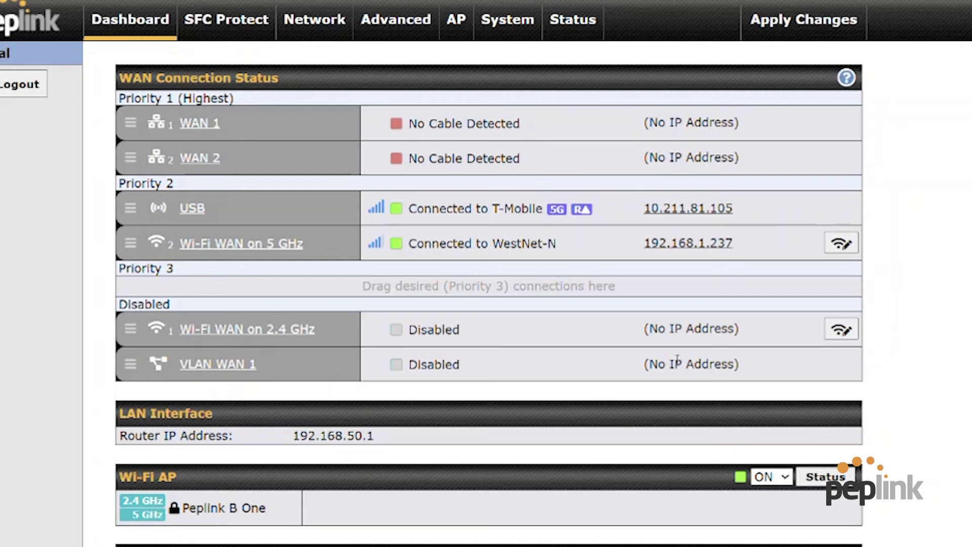
drag(460, 364, 180, 364)
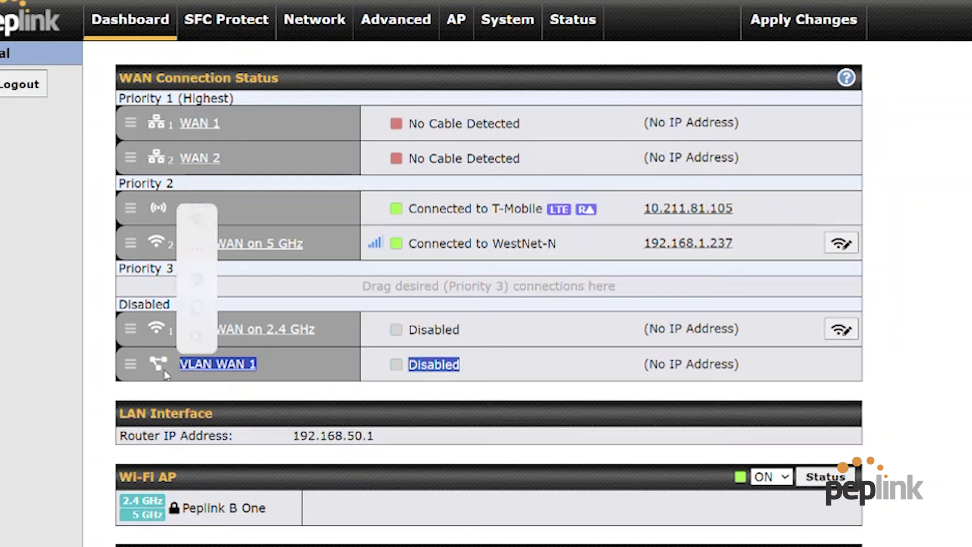
click(311, 407)
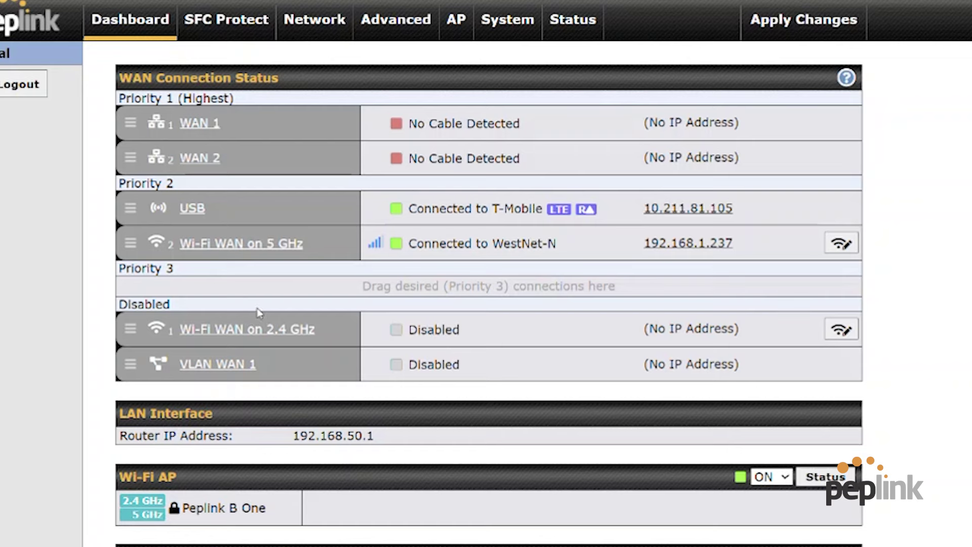